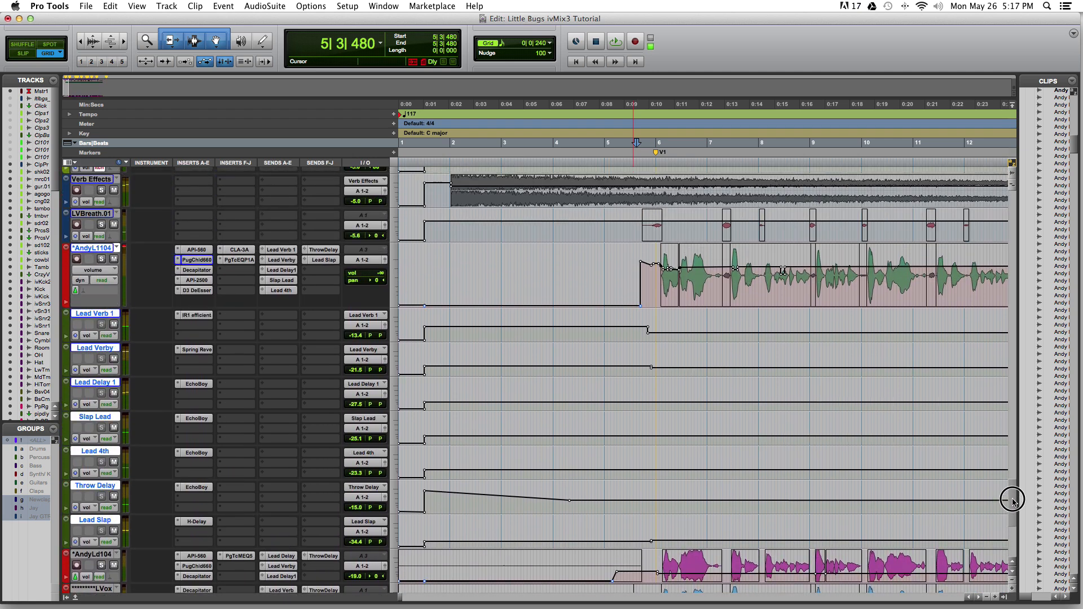
Play the song from just before the V1 marker, starting at the lead vocal's breath.
left_click(654, 288)
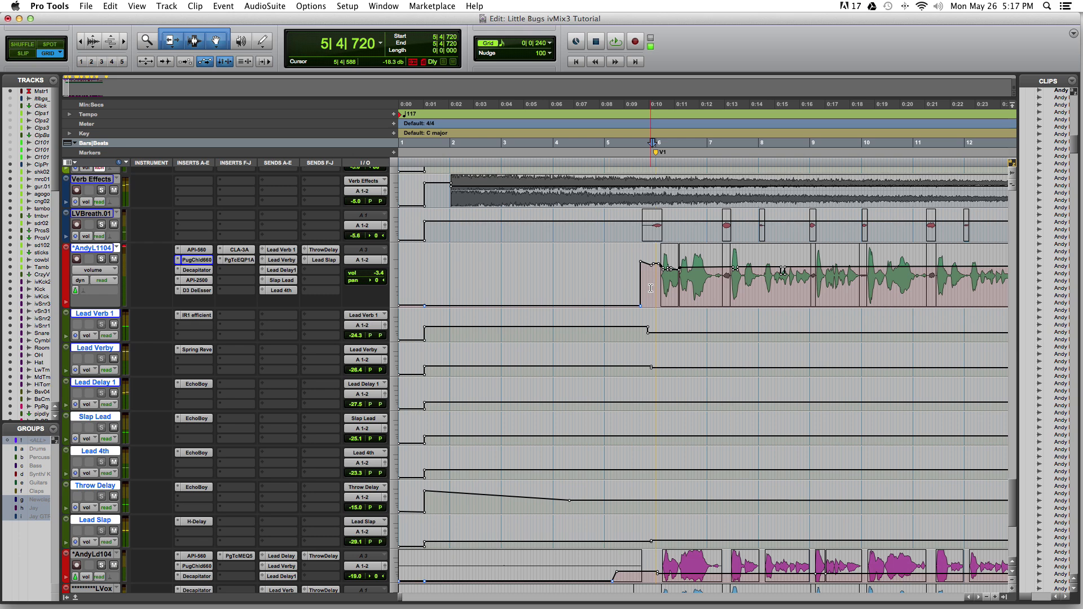
mouse_move(1011, 500)
left_mouse_down()
mouse_move(1013, 517)
mouse_move(1013, 491)
left_mouse_up()
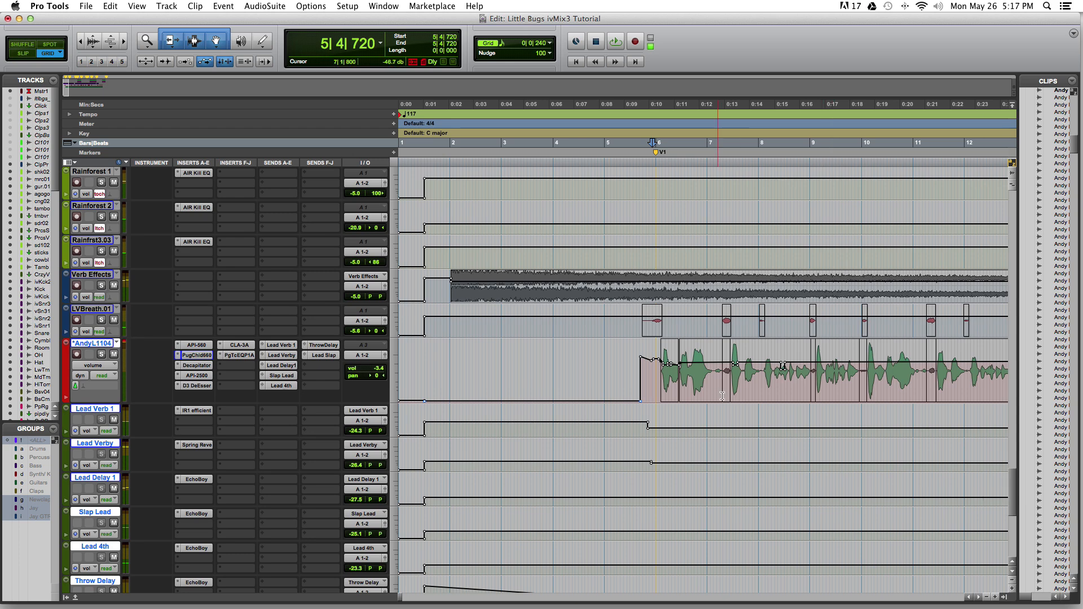
scroll(1004, 515, "down", 10)
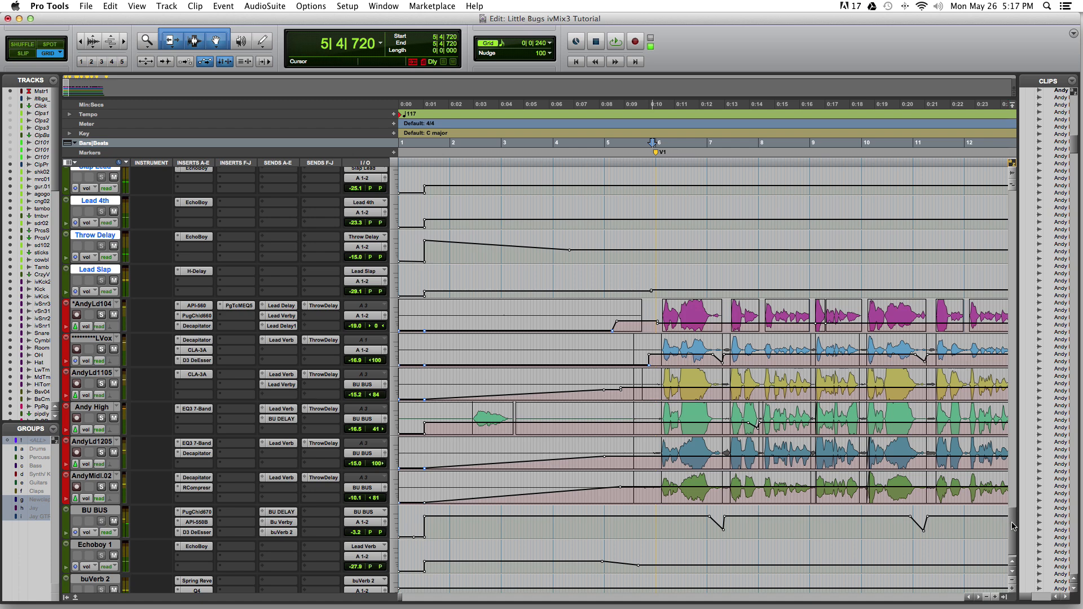
left_click_drag(1012, 526, 1018, 496)
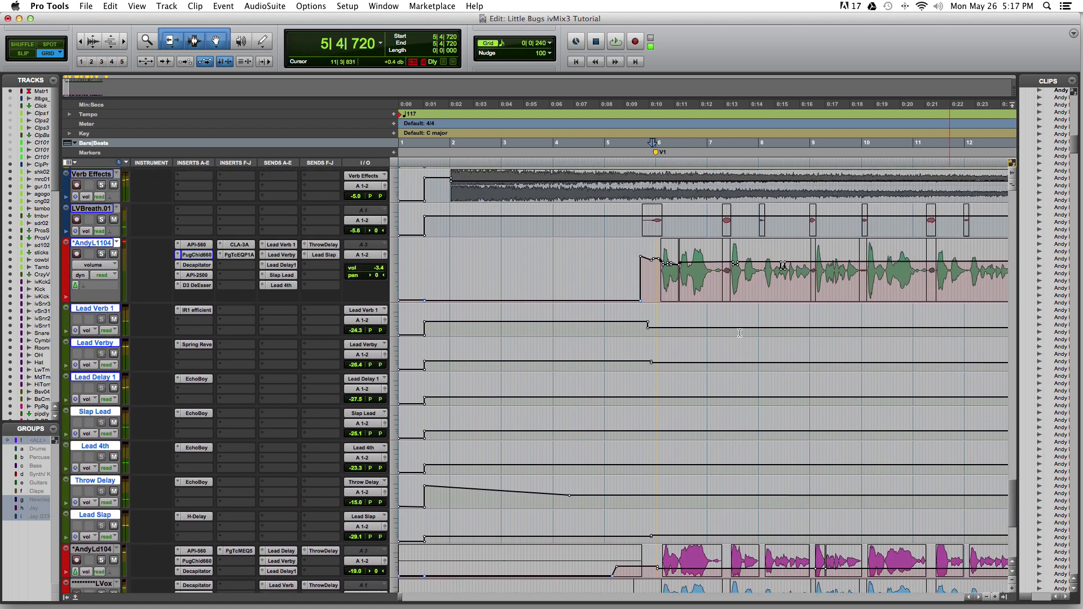
left_click(642, 279)
key("space")
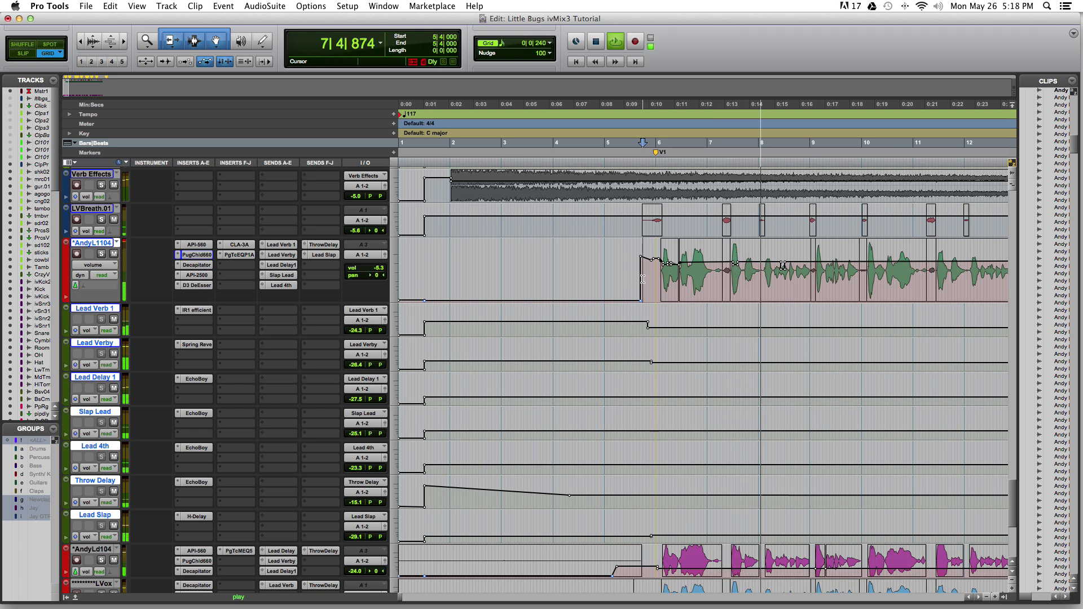
Extend the track selection through the last backing vocal track, audition the selected tracks soloed, and clear the solo.
key("r")
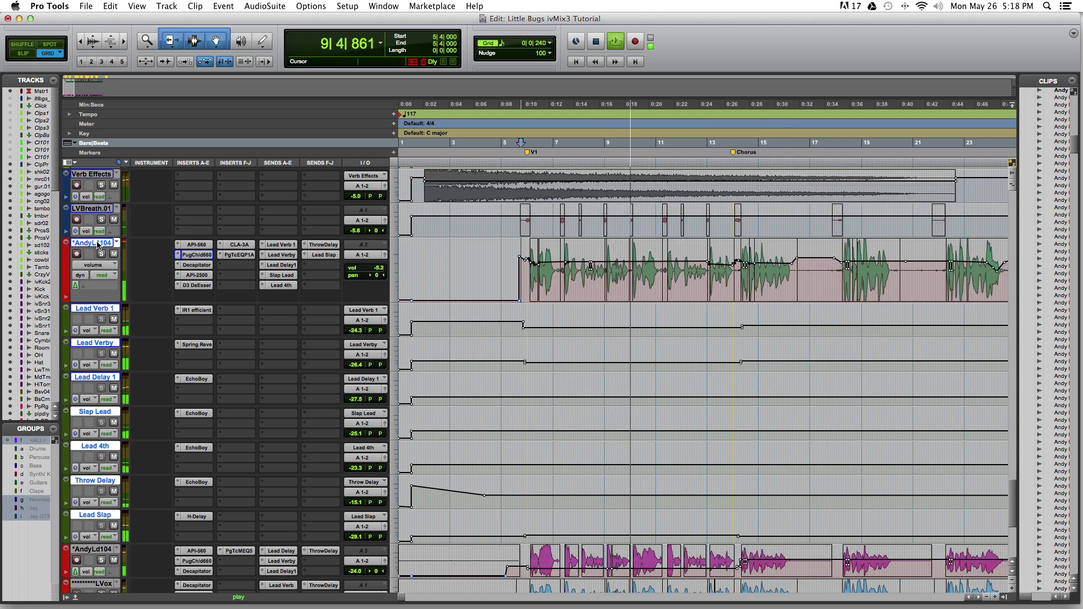
scroll(98, 244, "down", 10)
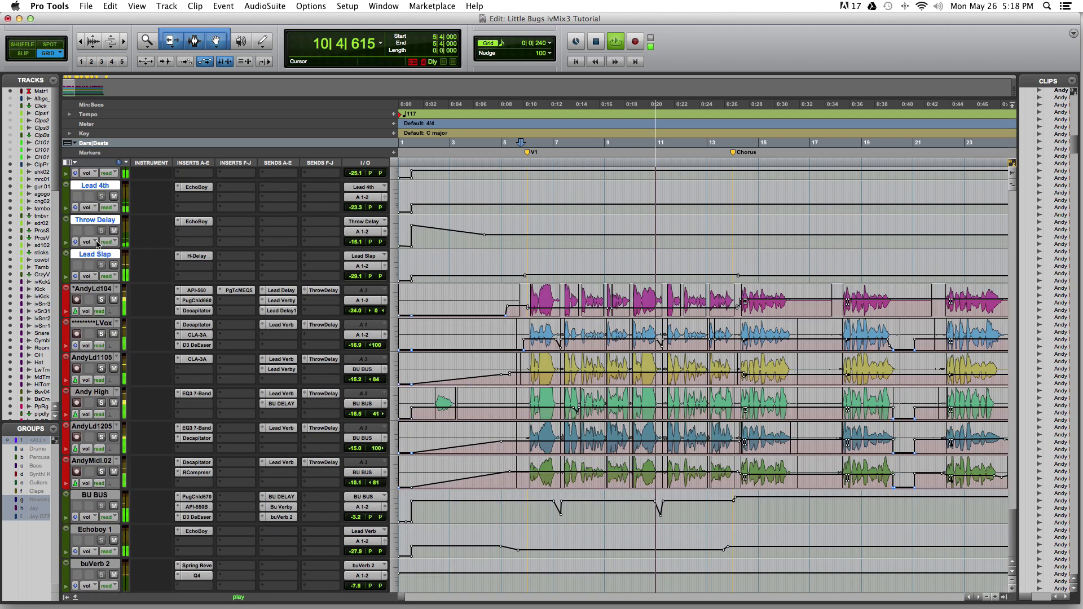
left_click(95, 462, "shift")
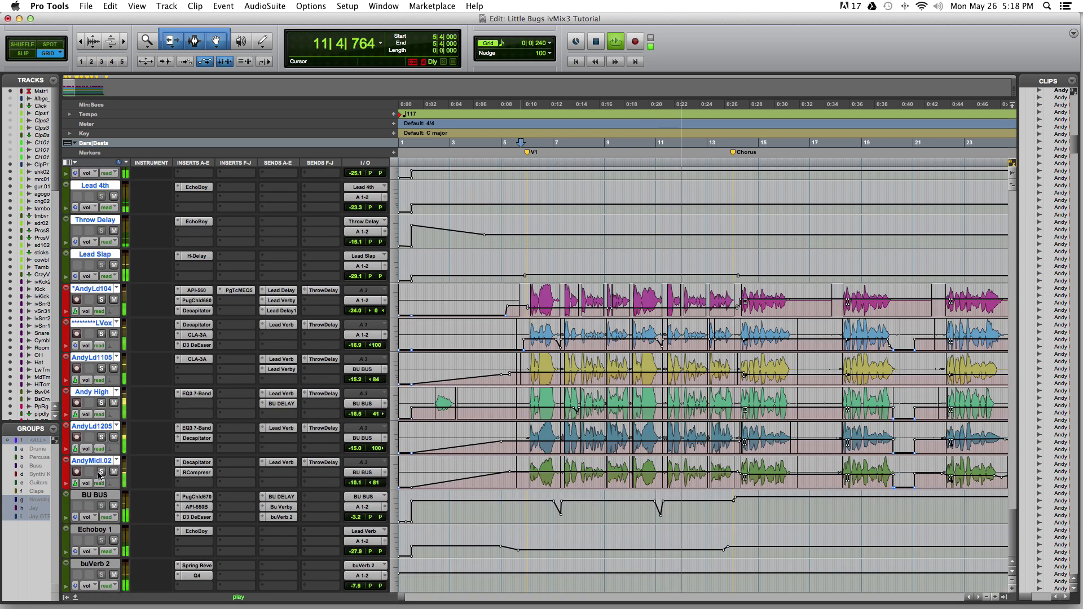
left_click(100, 473)
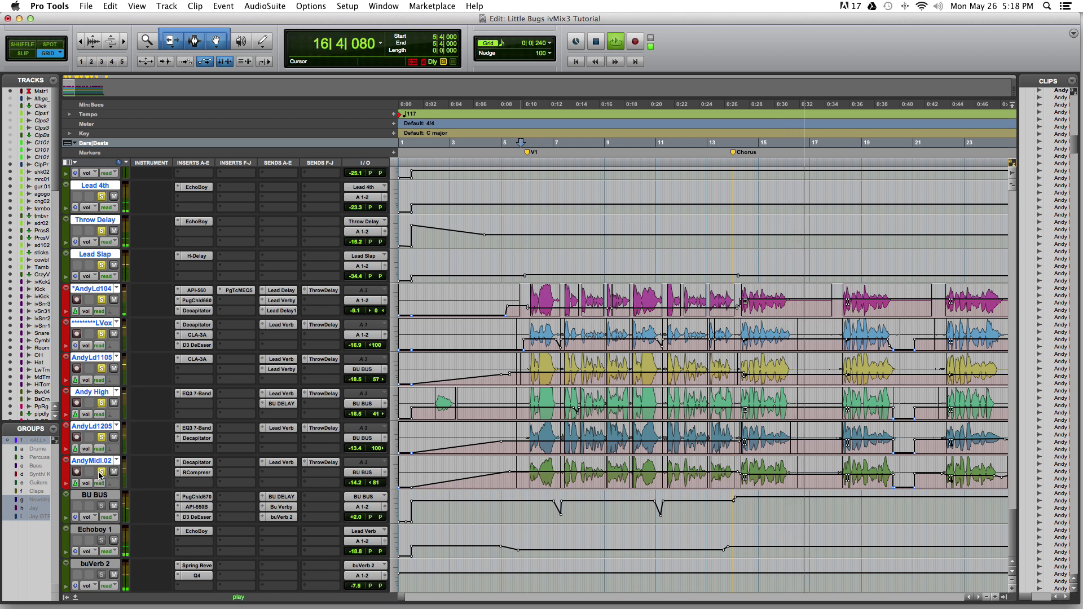
key("space")
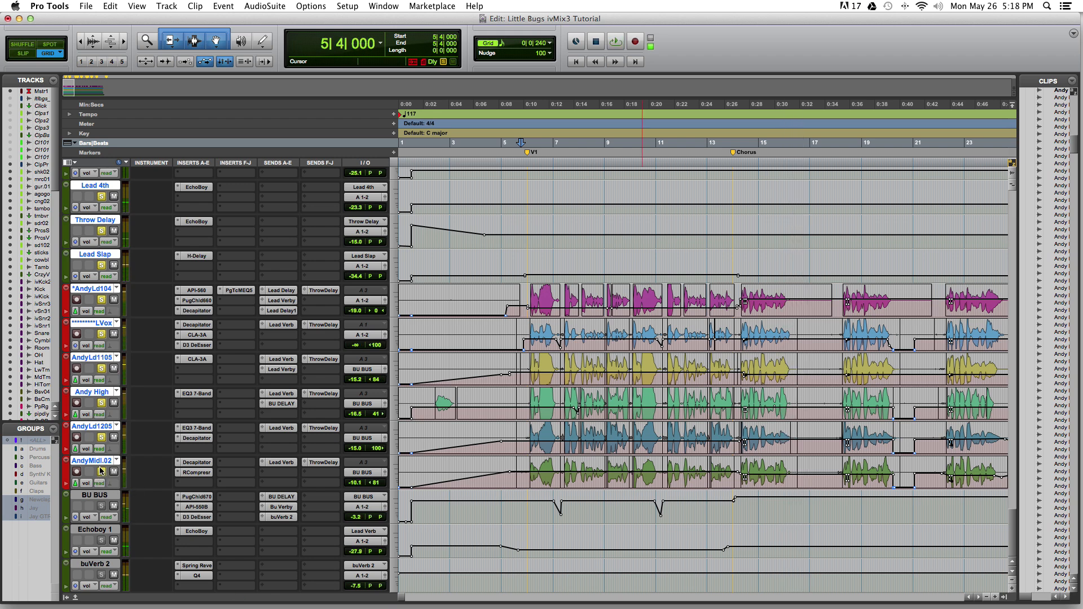
left_click(101, 470)
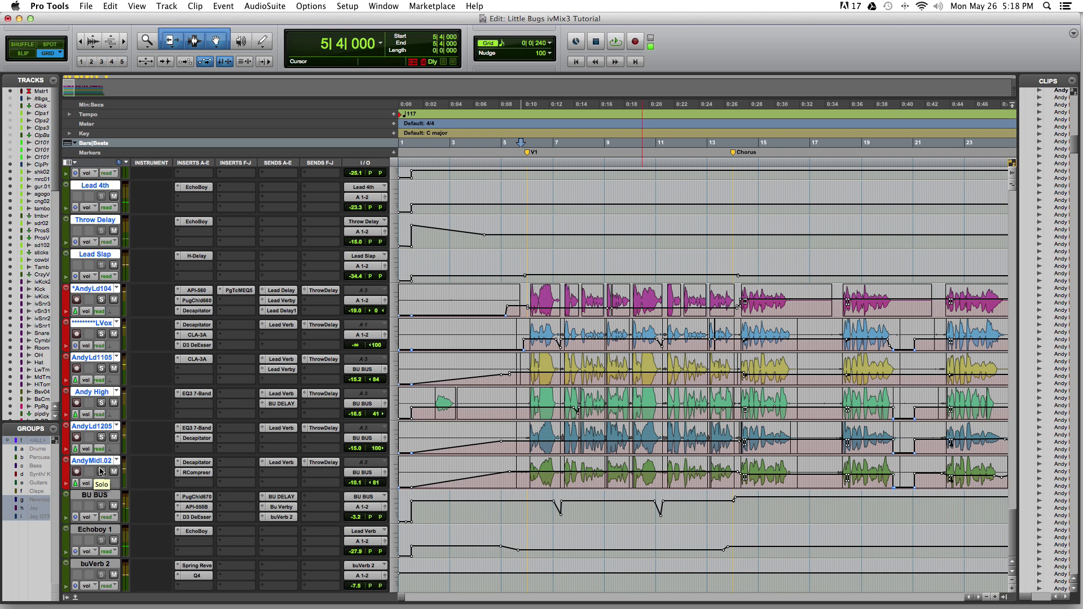
Place the edit cursor at 5|4|240 on the main lead vocal track, just before V1.
scroll(100, 472, "up", 8)
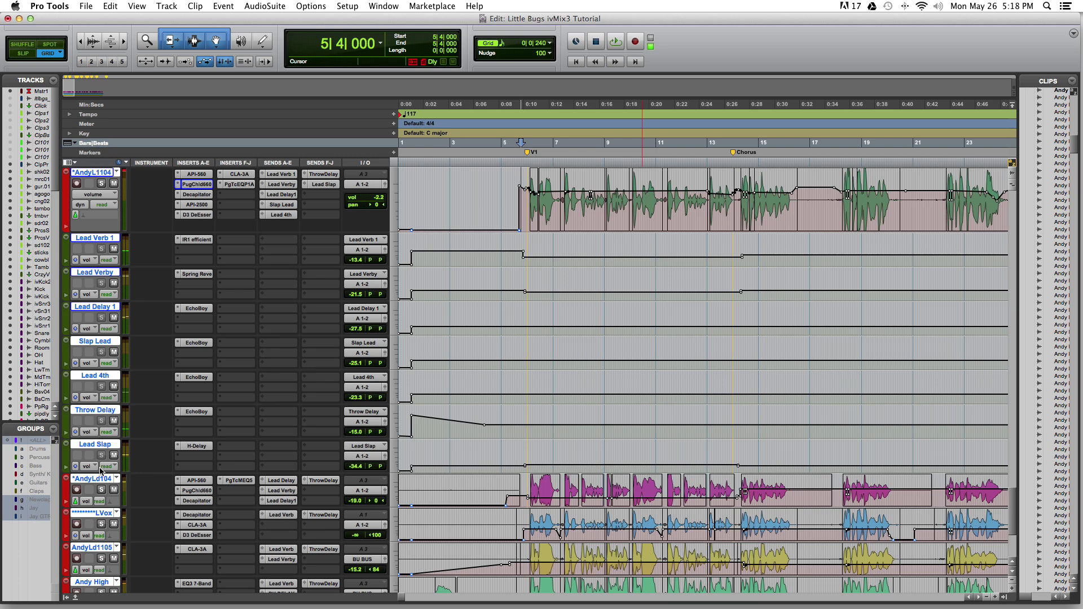
scroll(100, 472, "up", 3)
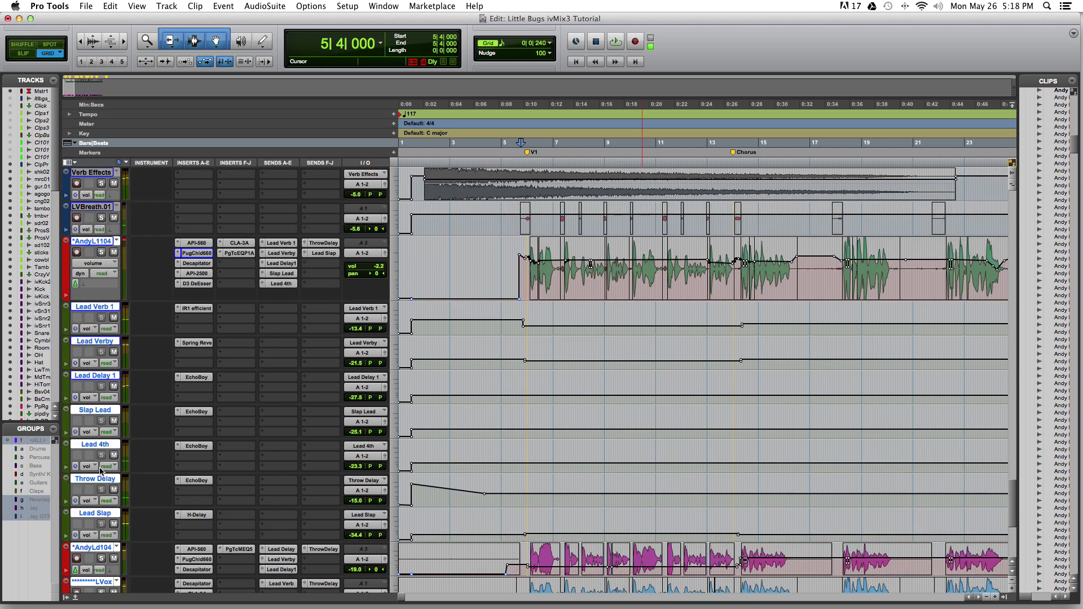
left_click(527, 268)
key("t")
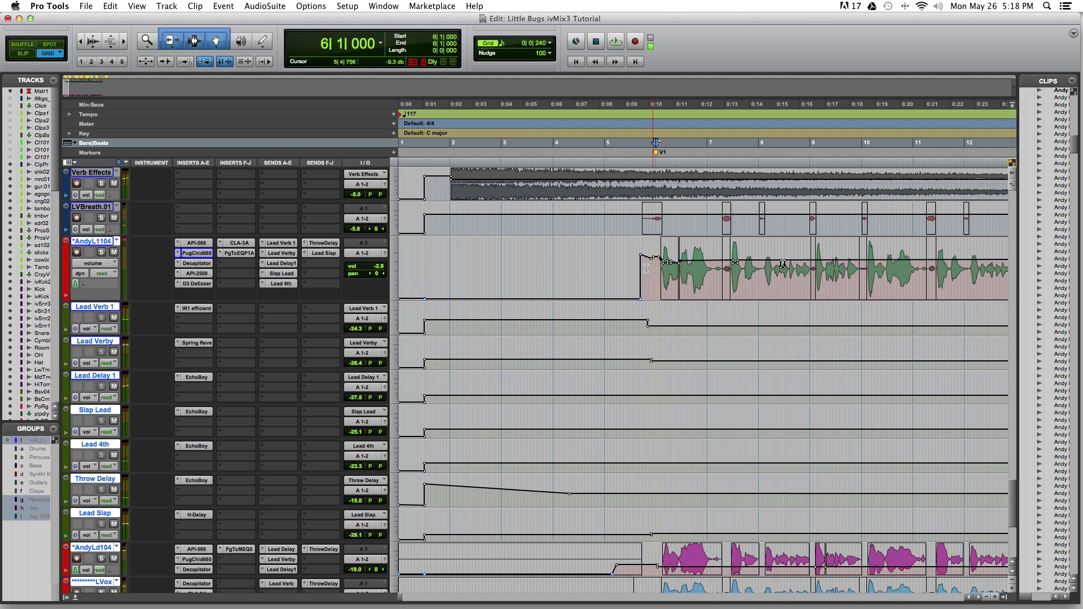
left_click(647, 269)
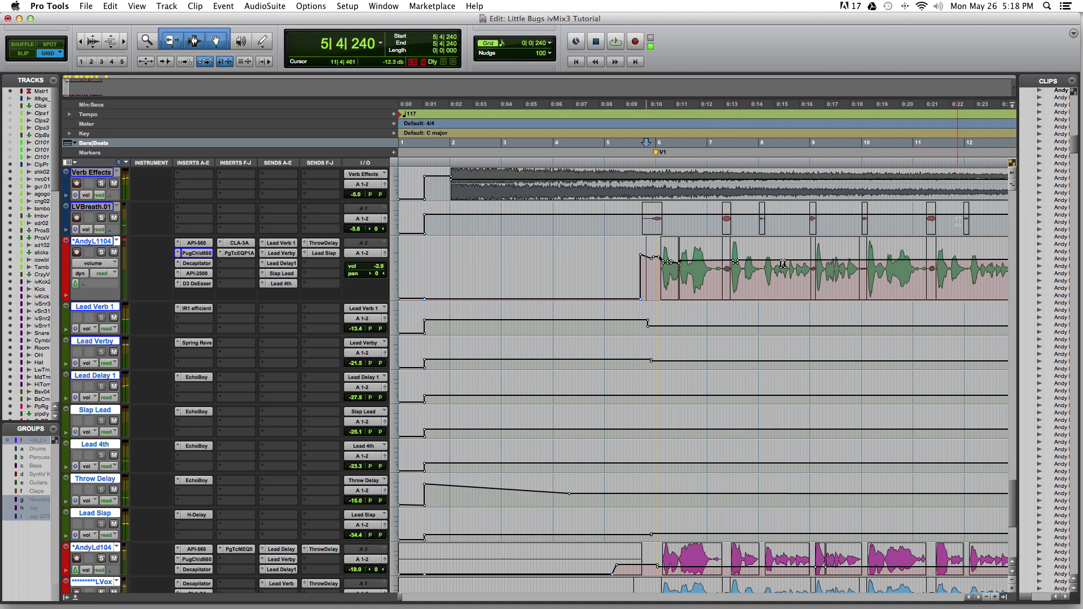
Examine the lead vocal's volume automation in close detail around bar 8 of the first verse.
key("r")
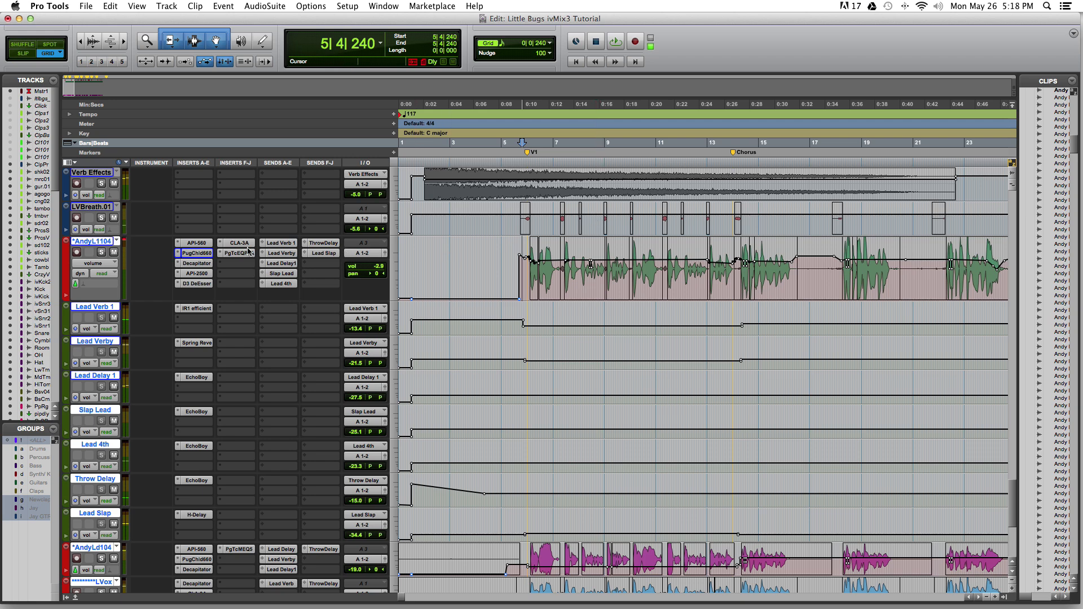
left_click(593, 272)
key("super+bracketright")
key("super+bracketright")
key("super+bracketright")
key("super+bracketright")
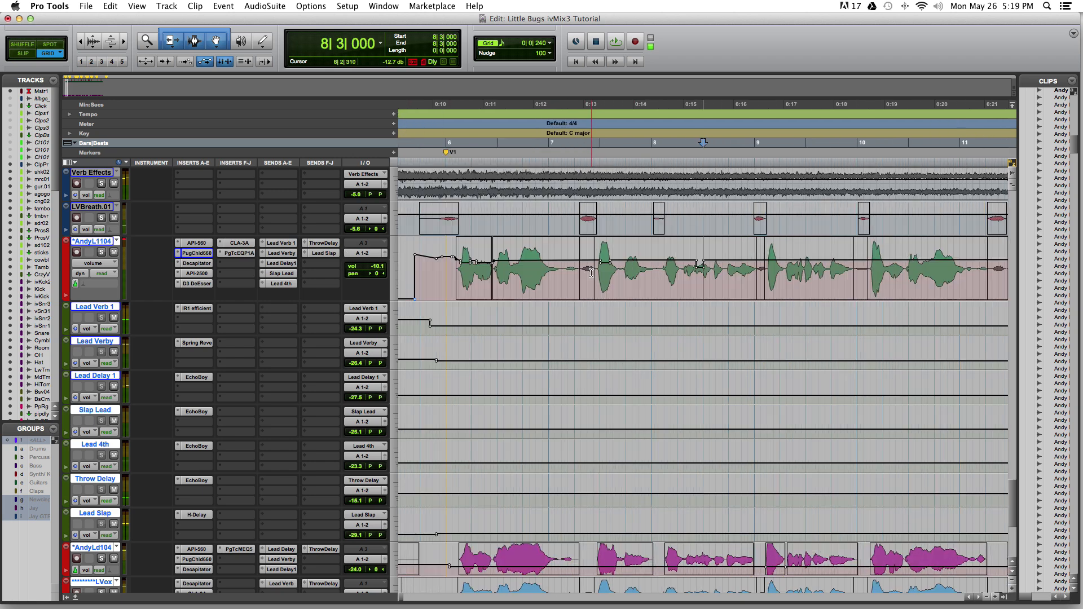
key("super+bracketright")
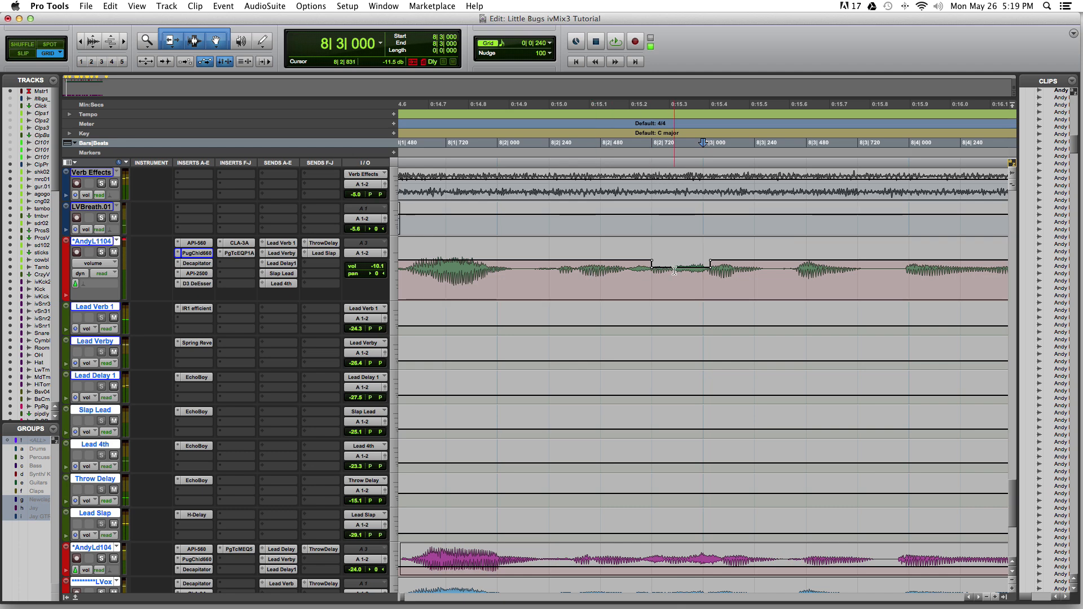
key("super+bracketleft")
key("super+bracketleft")
key("super+bracketleft")
key("super+bracketleft")
key("super+bracketleft")
key("super+bracketleft")
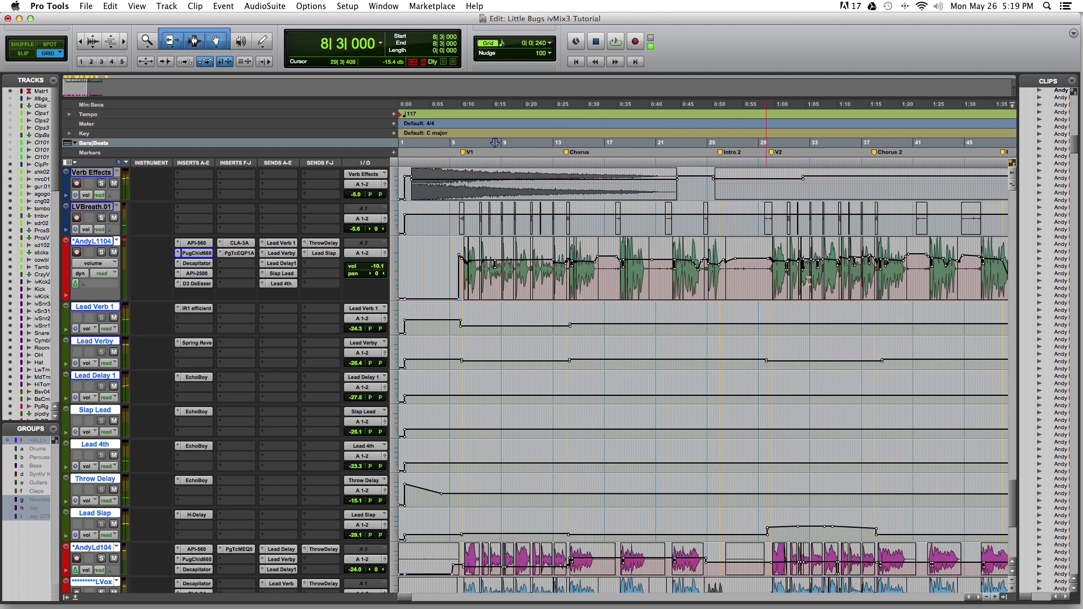
Examine the lead vocal's volume automation around bar 35 and across the whole song.
left_click(835, 278)
key("super+bracketright")
key("super+bracketright")
key("super+bracketleft")
key("super+bracketleft")
key("super+bracketleft")
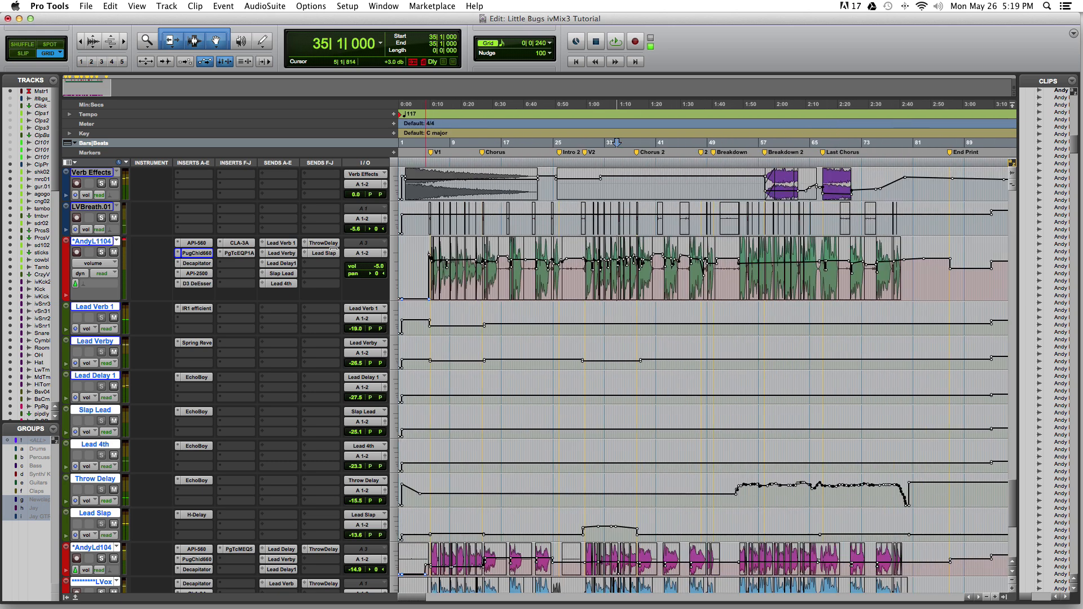
key("super+bracketleft")
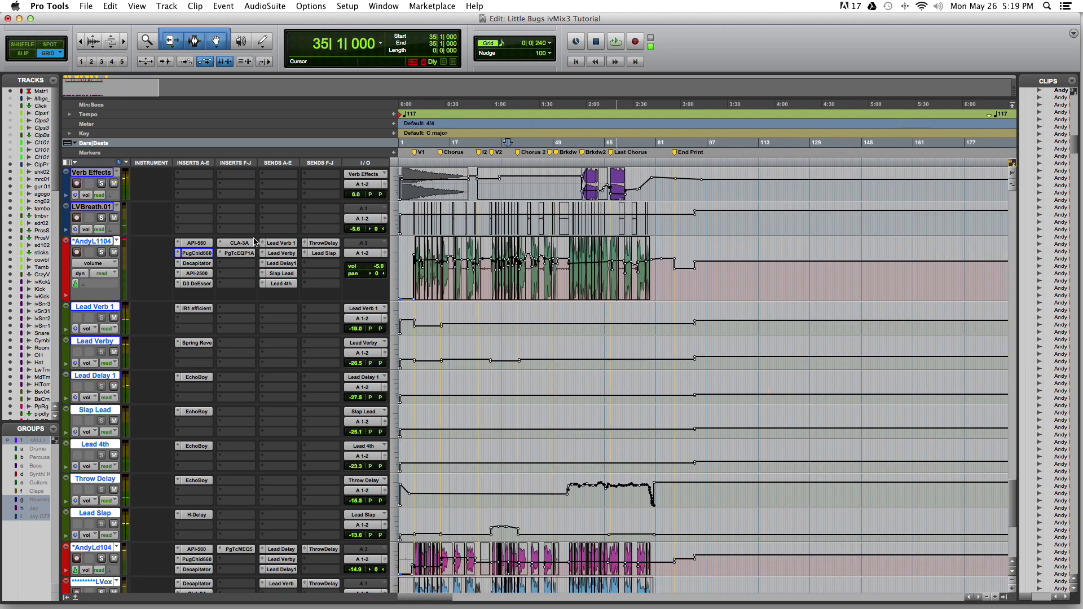
Bypass the API-560, PuigChild 660, Decapitator, API-2500, D3 DeEsser, PgTcEQP1A and CLA-3A inserts on the main lead vocal.
left_click(198, 244, "ctrl+super")
left_click(199, 254, "ctrl+super")
left_click(202, 275, "ctrl+super")
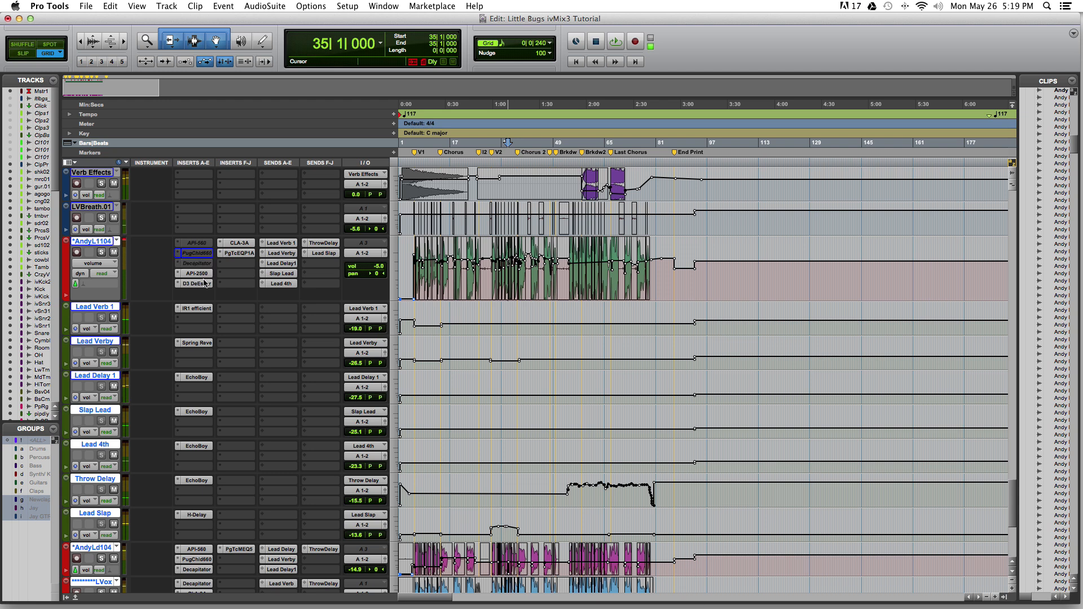
left_click(201, 284, "ctrl+super")
left_click(240, 253, "ctrl+super")
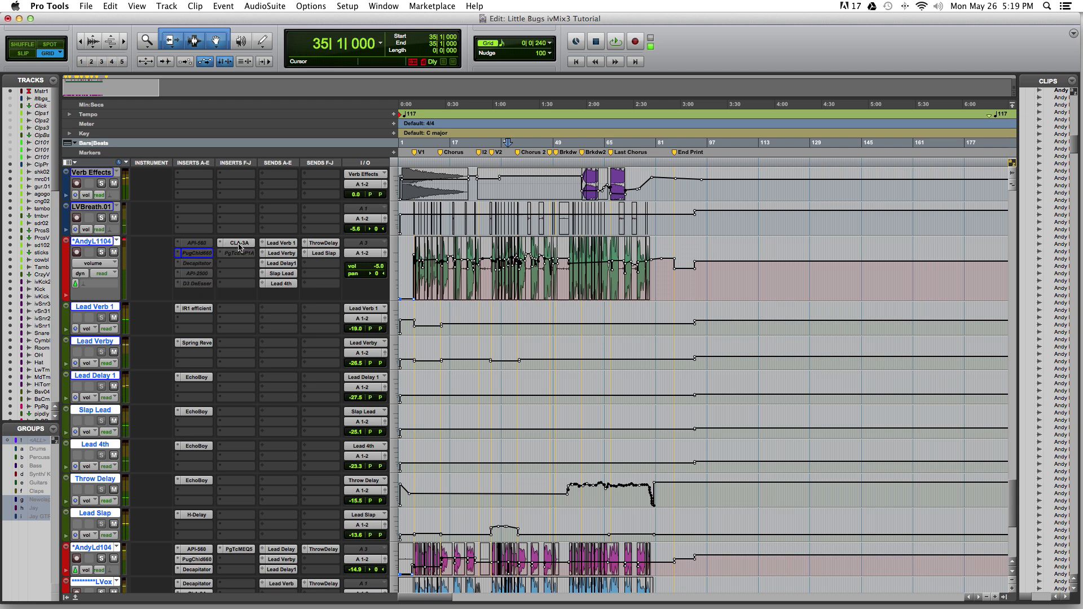
left_click(239, 244, "ctrl+super")
Solo the main lead vocal track and mute its effects return tracks from Lead Verb 1 to Lead Slap.
left_click(102, 252)
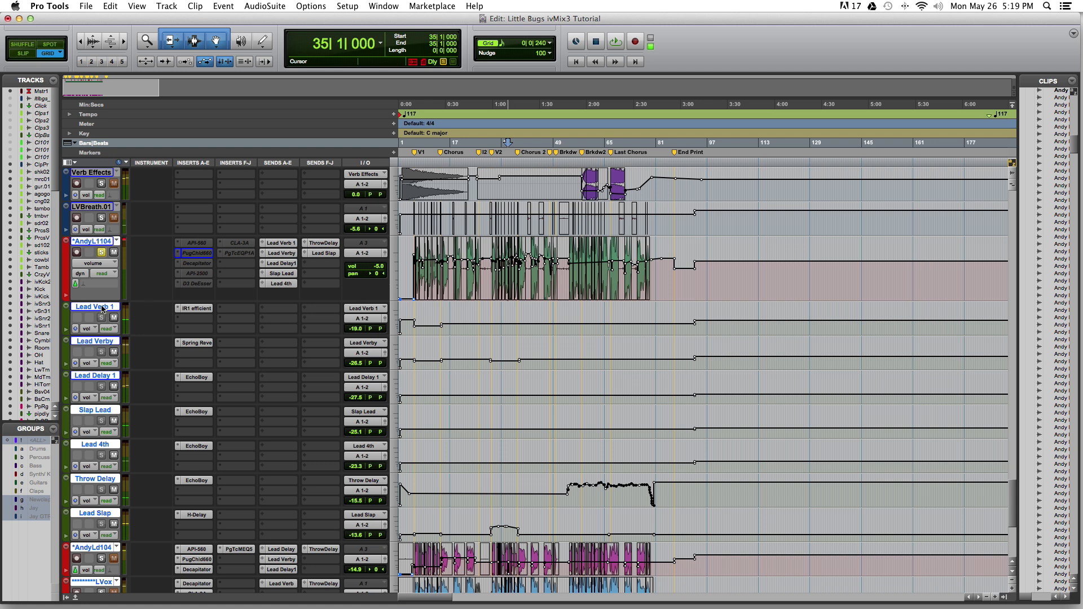
left_click(102, 309)
left_click(110, 514, "shift")
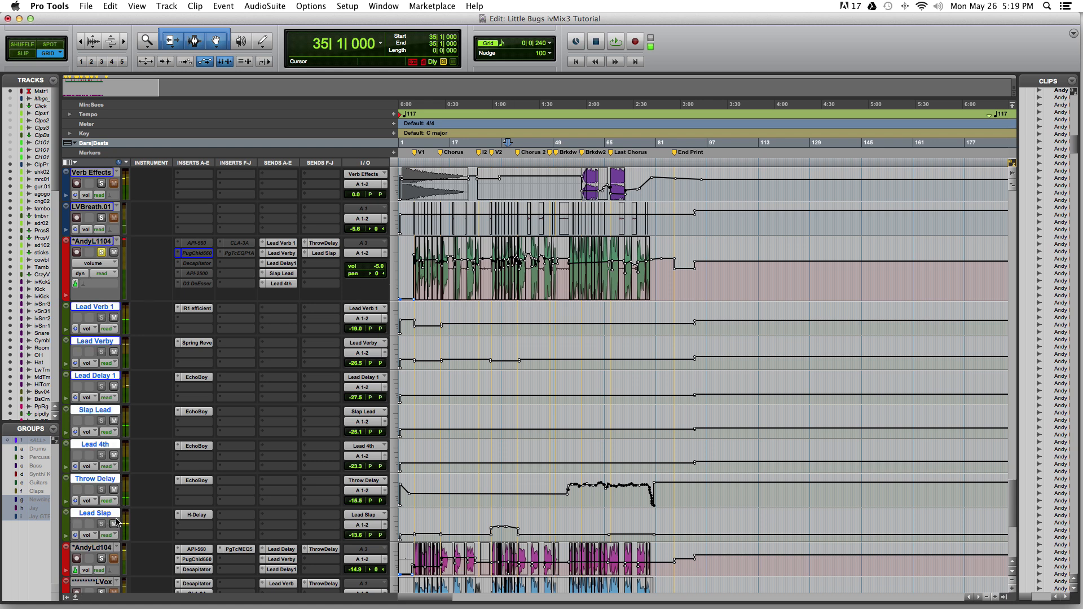
Audition the dry lead vocal from 5|3|240 while boosting its track volume.
left_click(414, 332)
key("space")
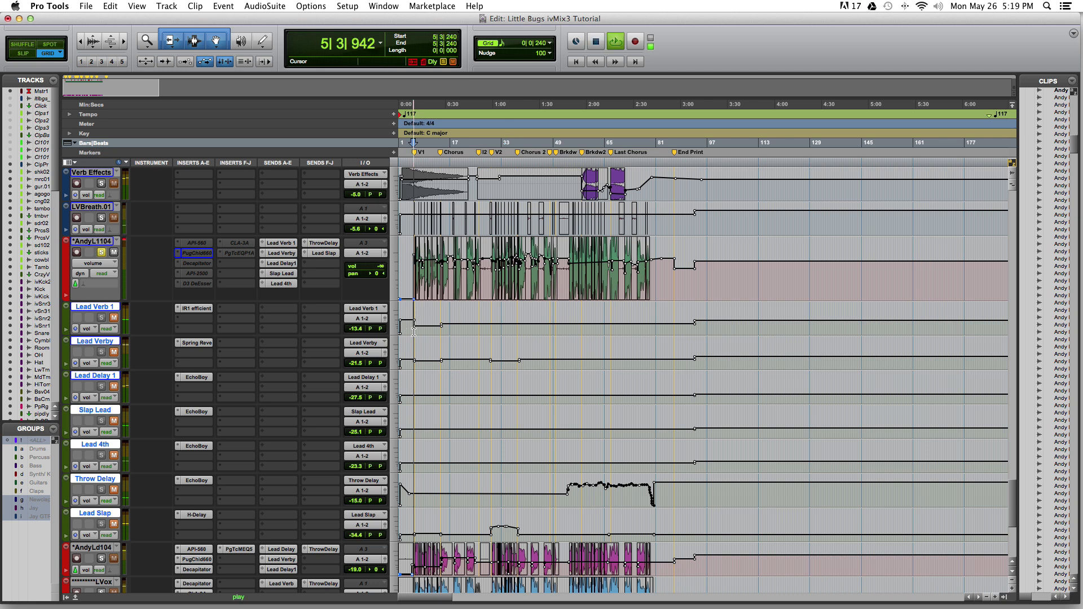
left_click(381, 265)
left_click_drag(382, 265, 381, 260)
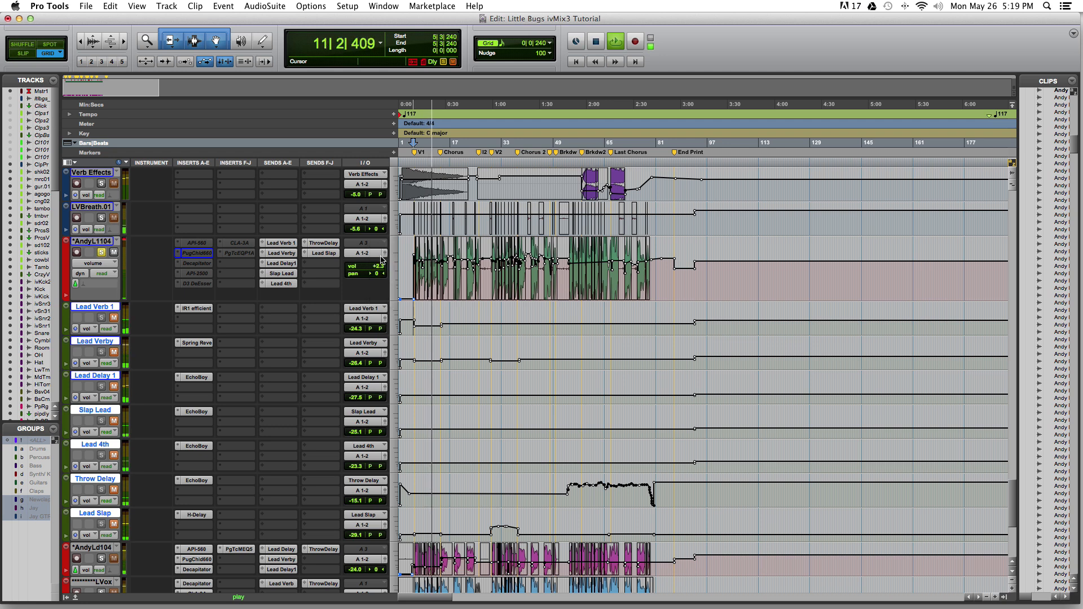
key("space")
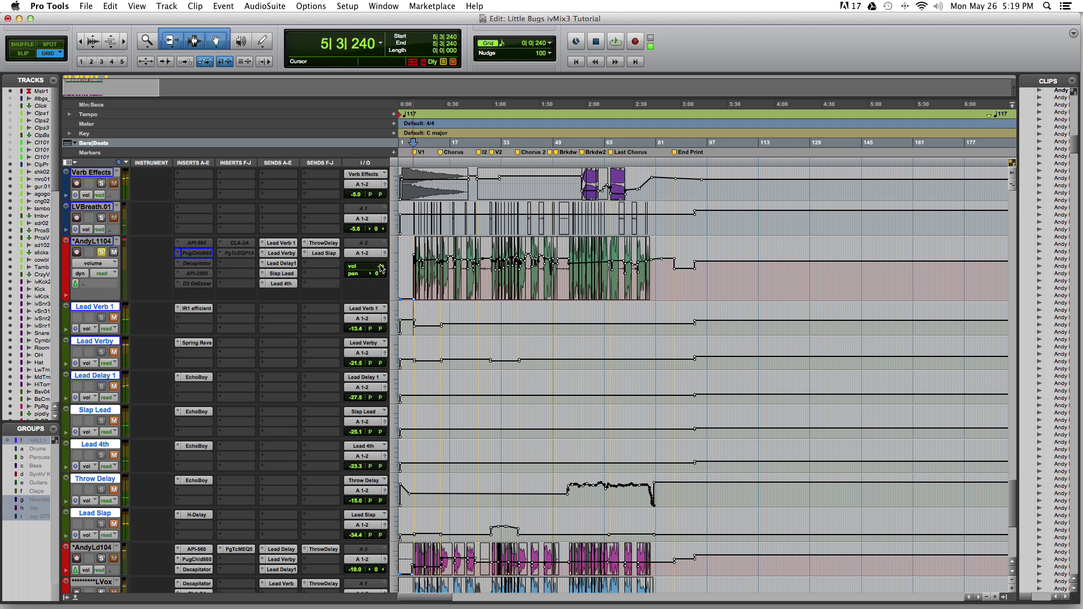
Re-enable the API-560 equalizer on the main lead vocal and open its settings.
left_click(419, 290)
key("t")
key("t")
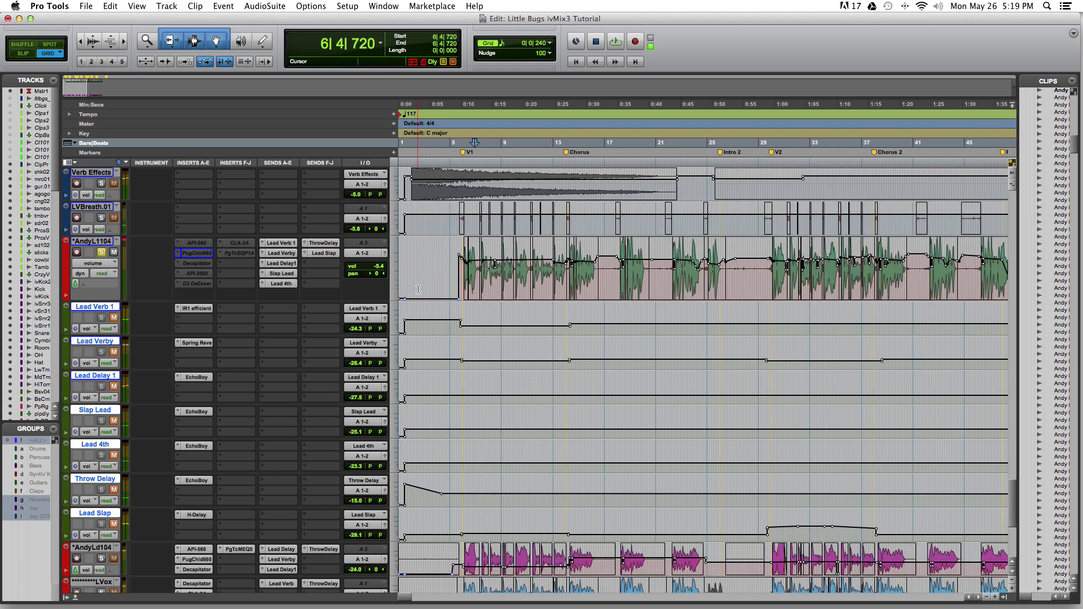
left_click(203, 246, "ctrl+super")
left_click(204, 246)
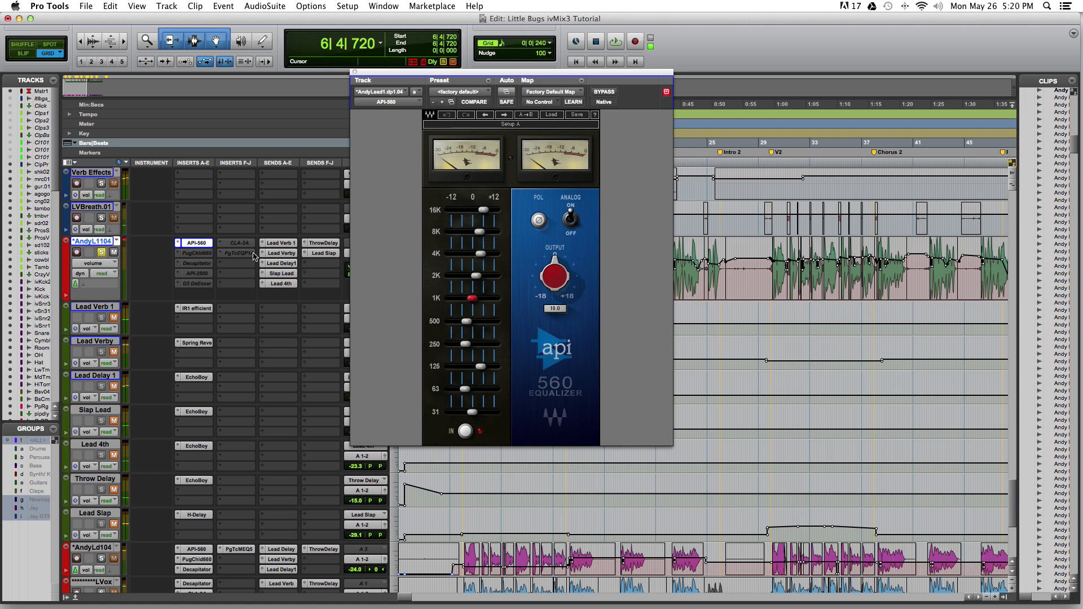
Re-enable and open the PuigChild 660 compressor on the lead vocal, and audition it from 6|1|000 while boosting the track volume.
left_click(197, 253)
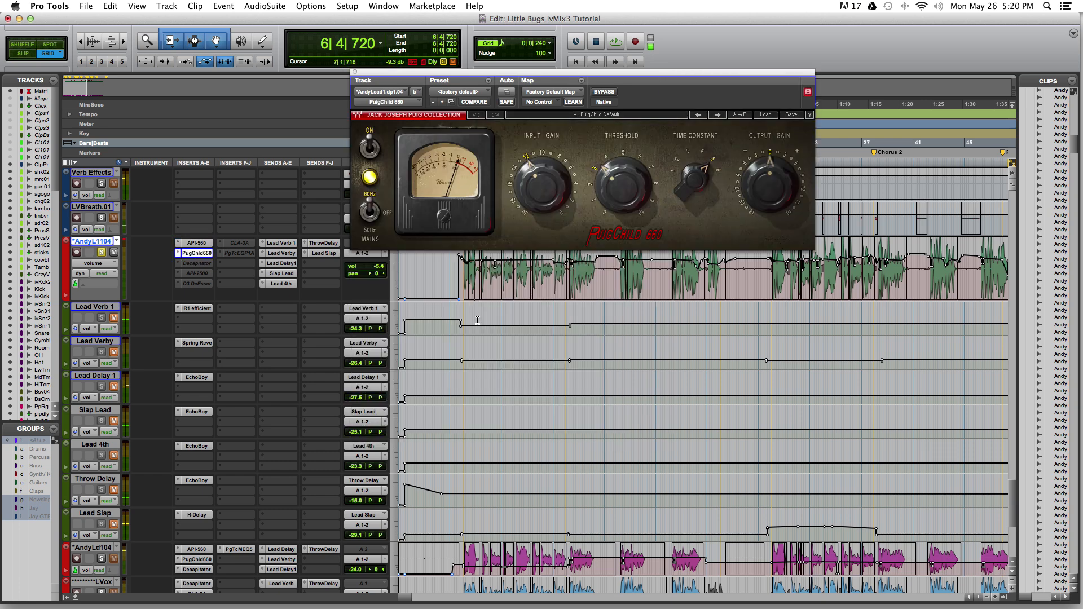
left_click(463, 330)
key("space")
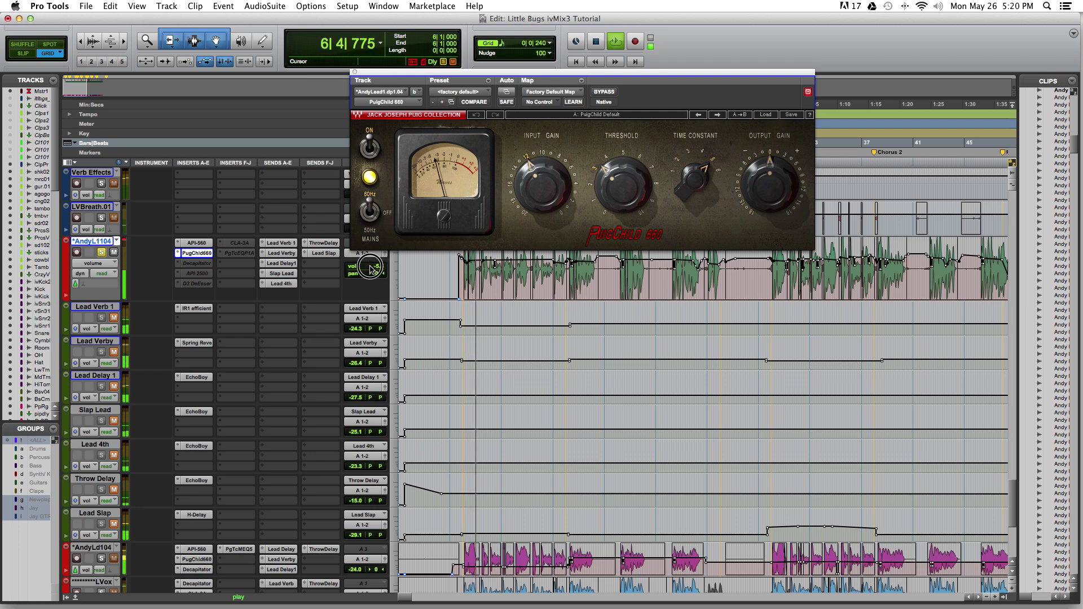
left_click_drag(369, 263, 371, 259)
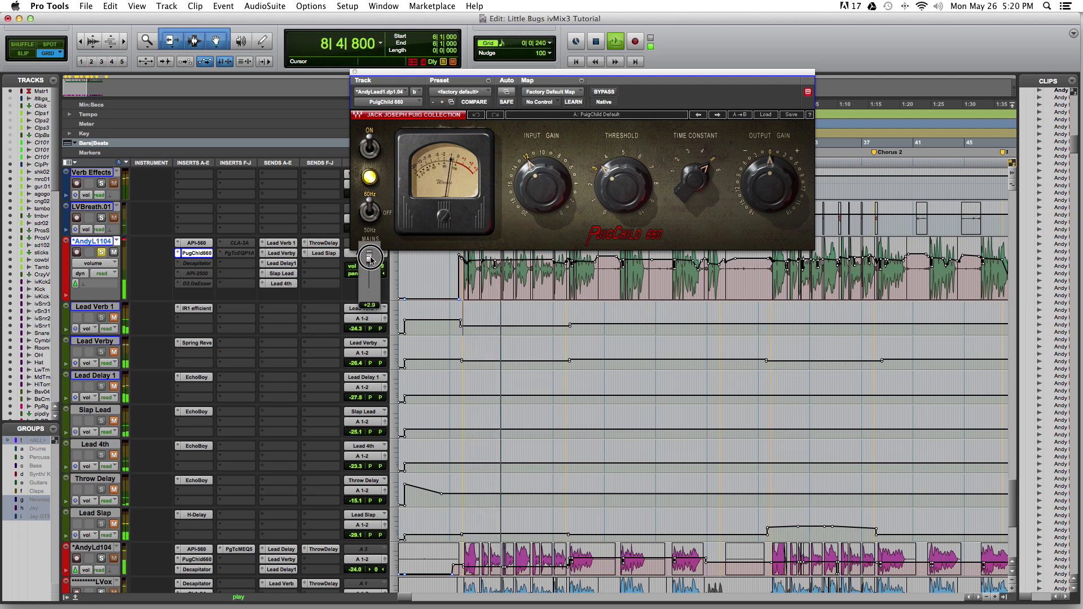
left_click_drag(371, 259, 370, 260)
key("space")
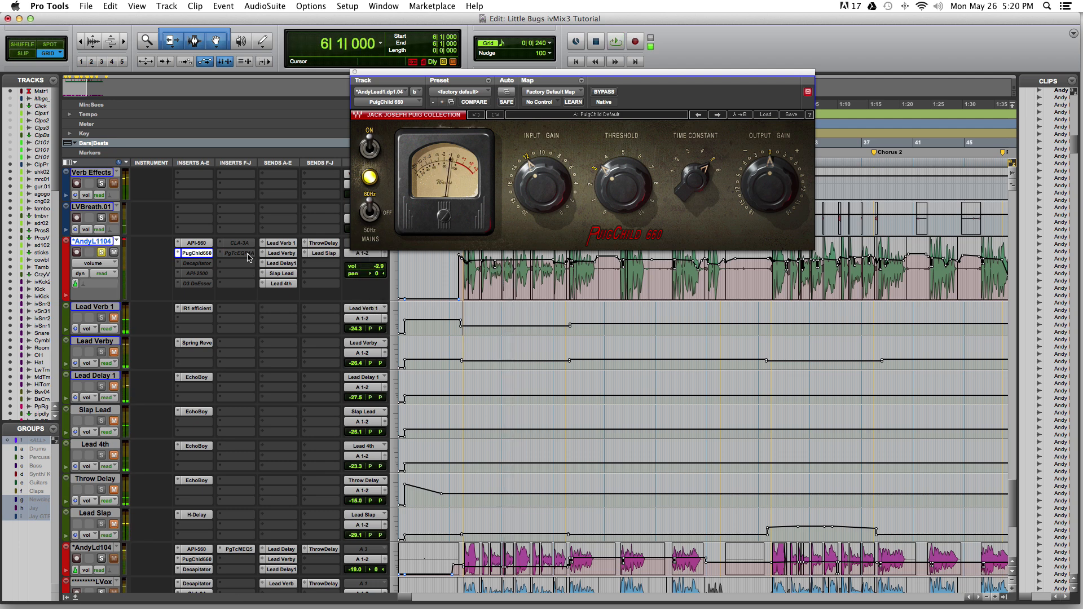
Re-enable and open the Decapitator on the main lead vocal, and audition the vocal with it from bar 6.
left_click(197, 263)
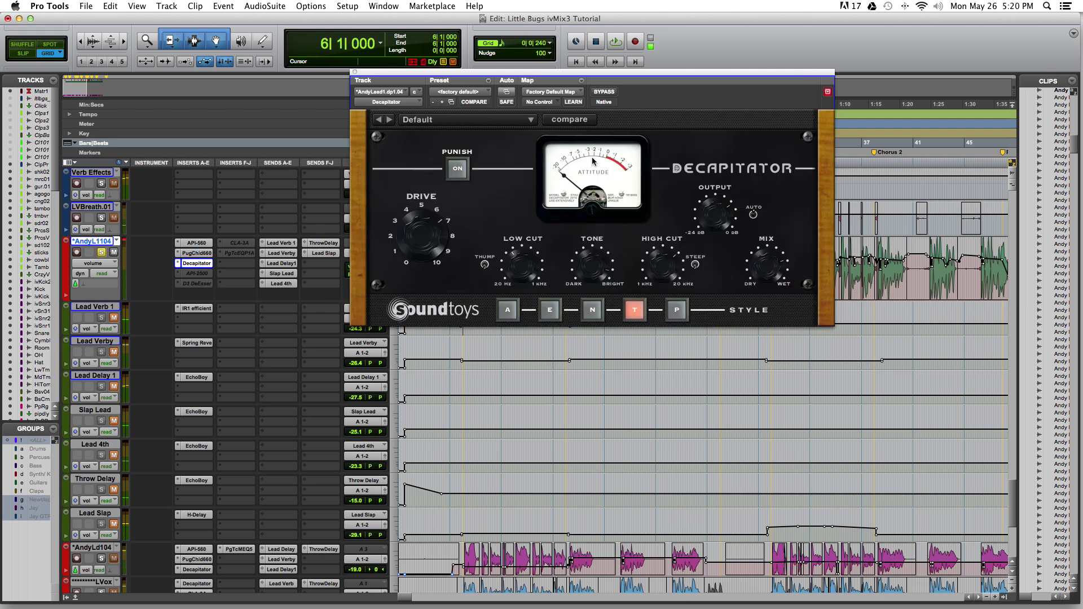
left_click_drag(553, 76, 494, 20)
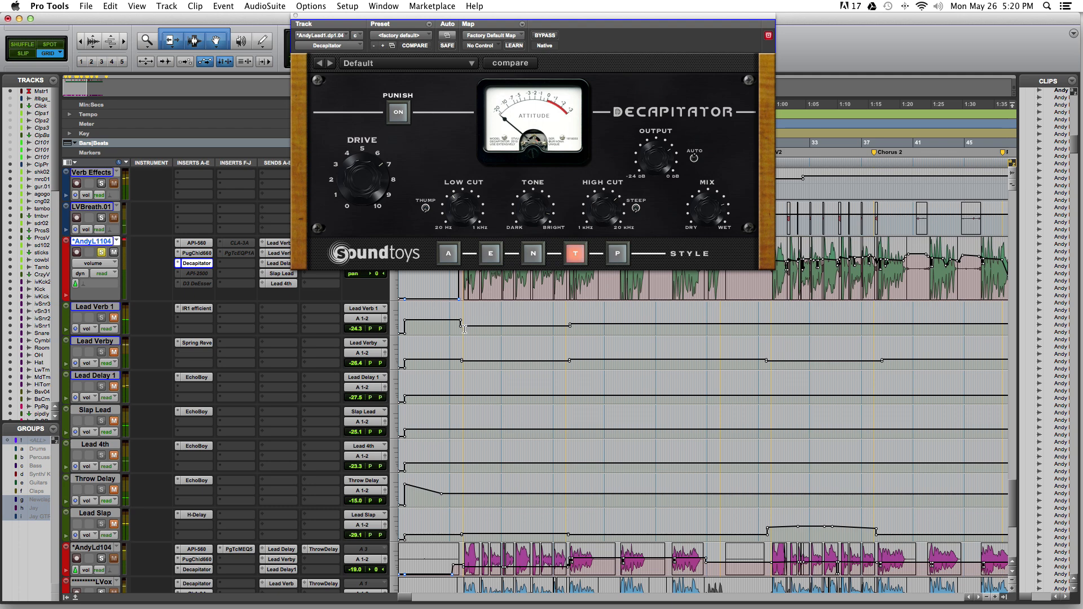
key("space")
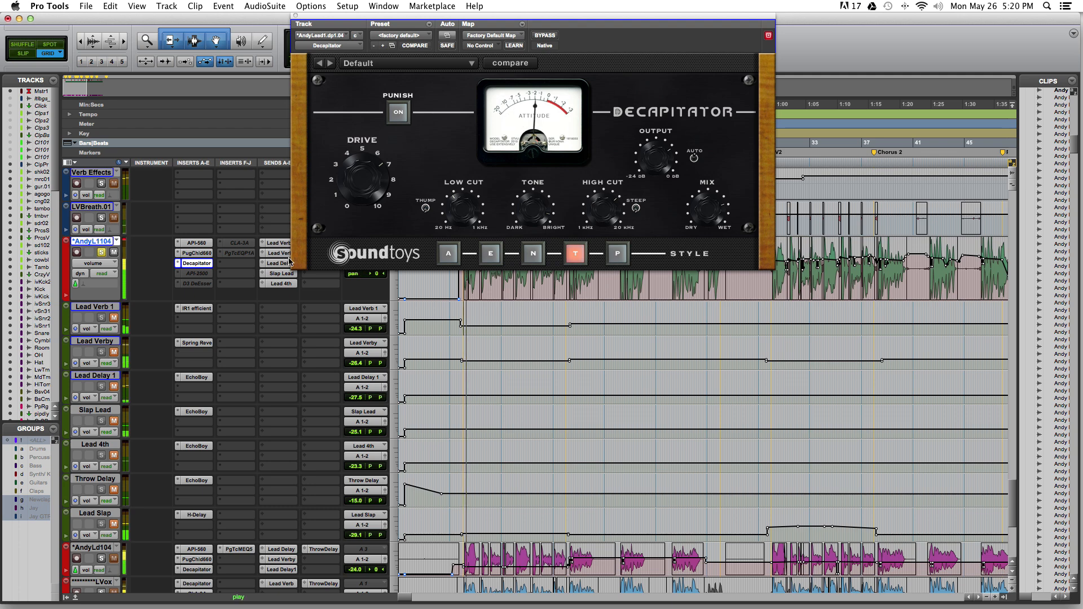
left_click_drag(412, 18, 492, 19)
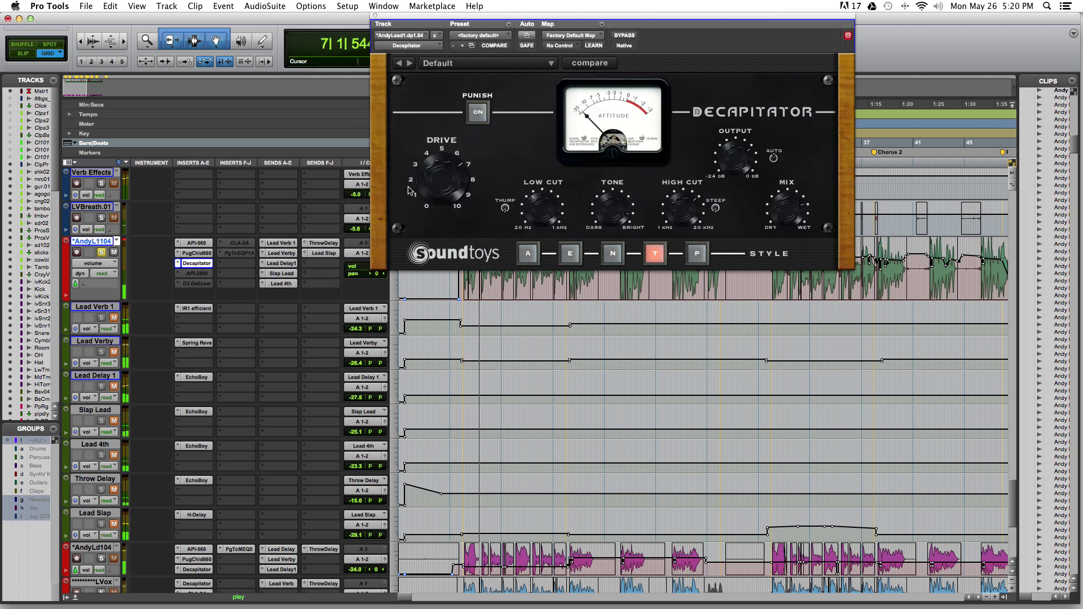
left_click(367, 265)
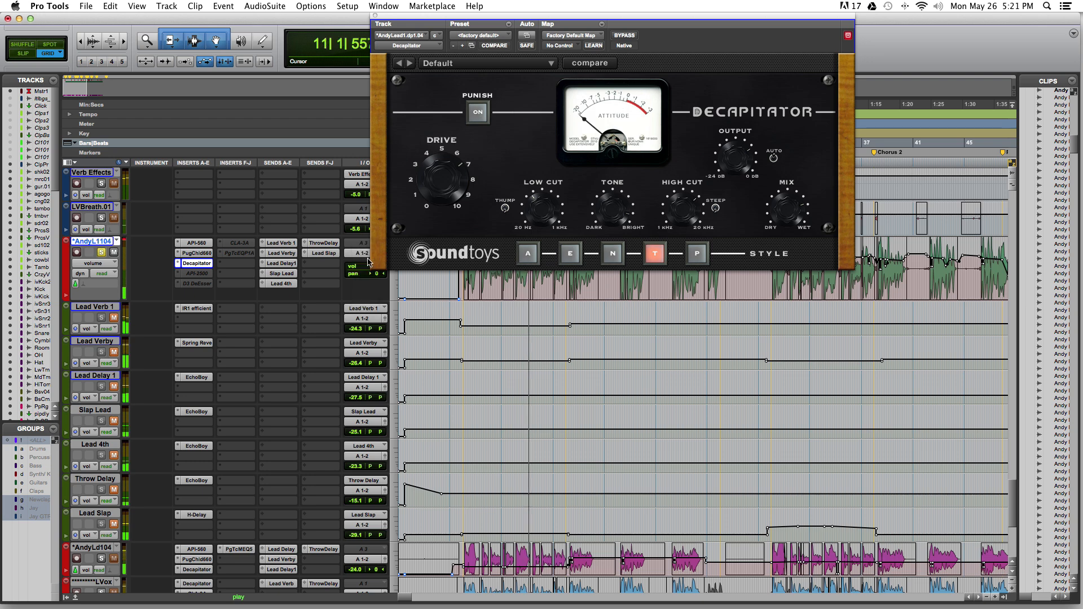
key("space")
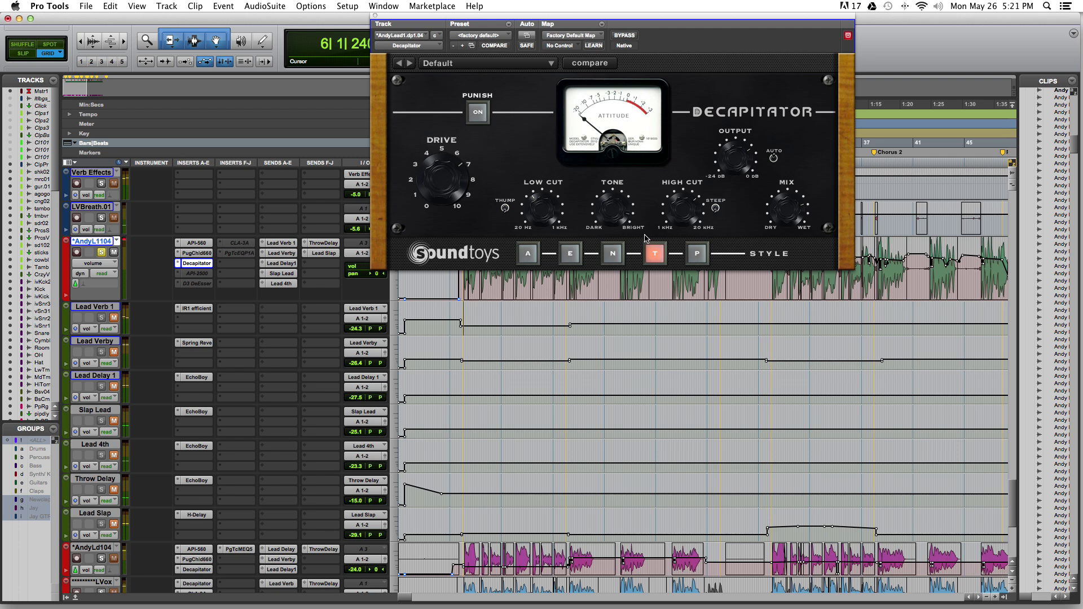
Re-enable and open the API-2500 compressor on the lead vocal, and audition it from 14|2|240.
left_click(196, 273)
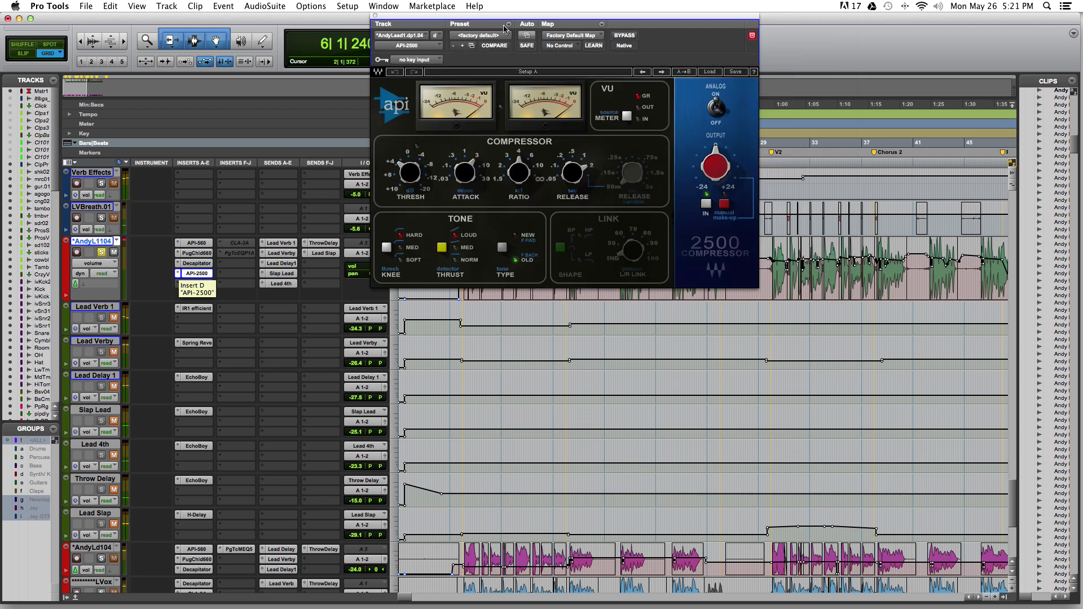
left_click_drag(508, 15, 608, 348)
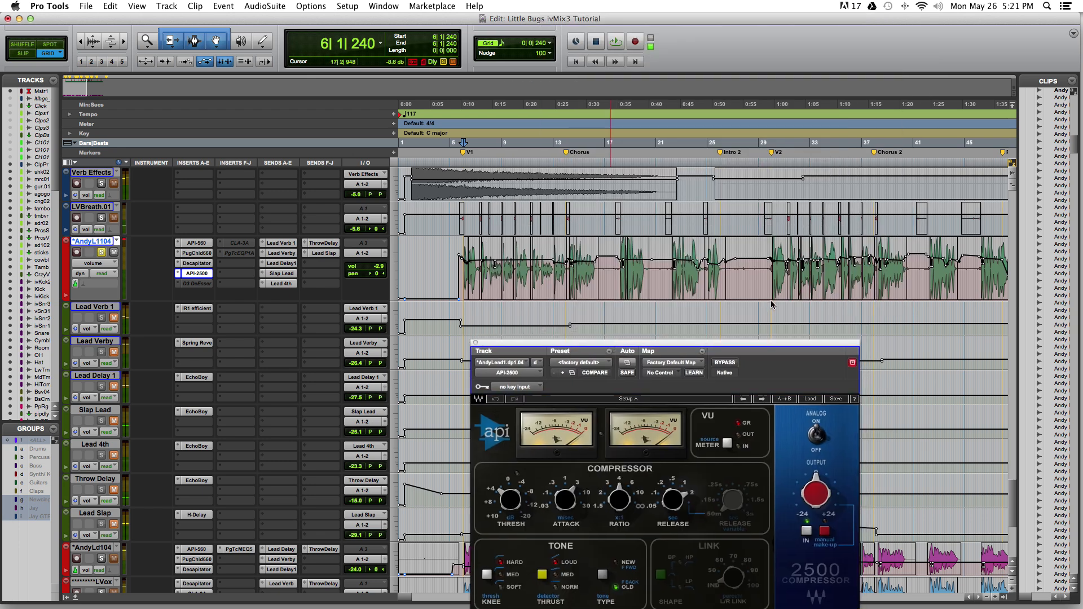
left_click(571, 333)
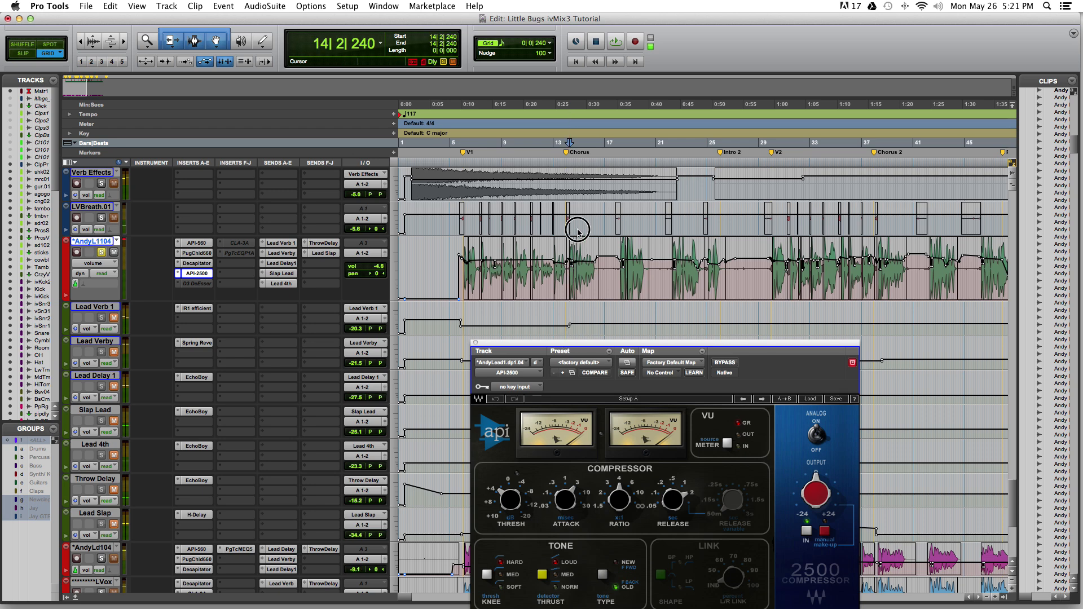
key("space")
left_click_drag(578, 347, 581, 228)
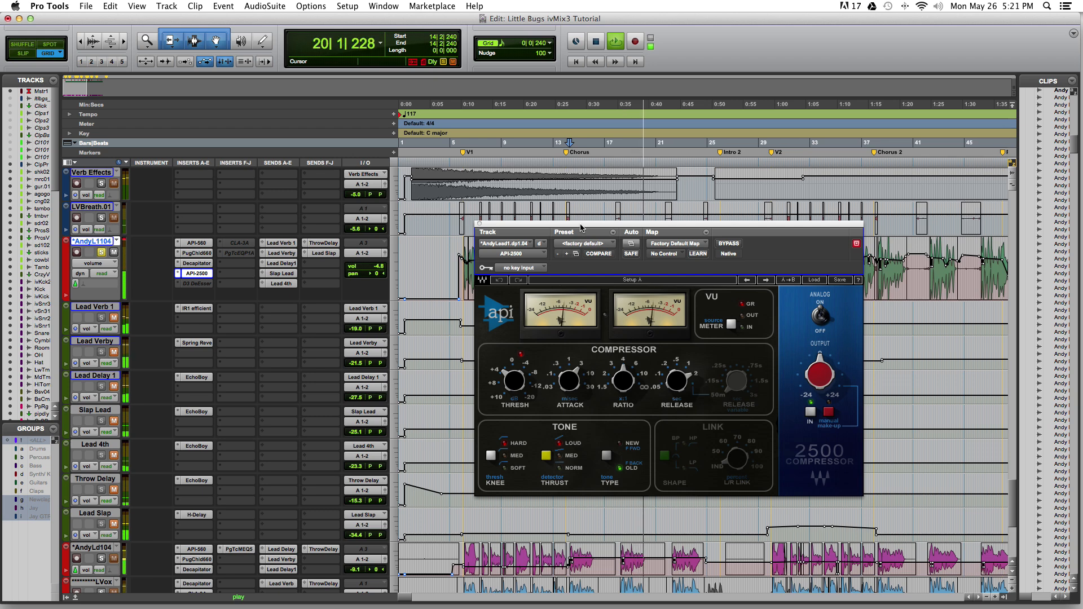
key("space")
left_click_drag(581, 224, 444, 8)
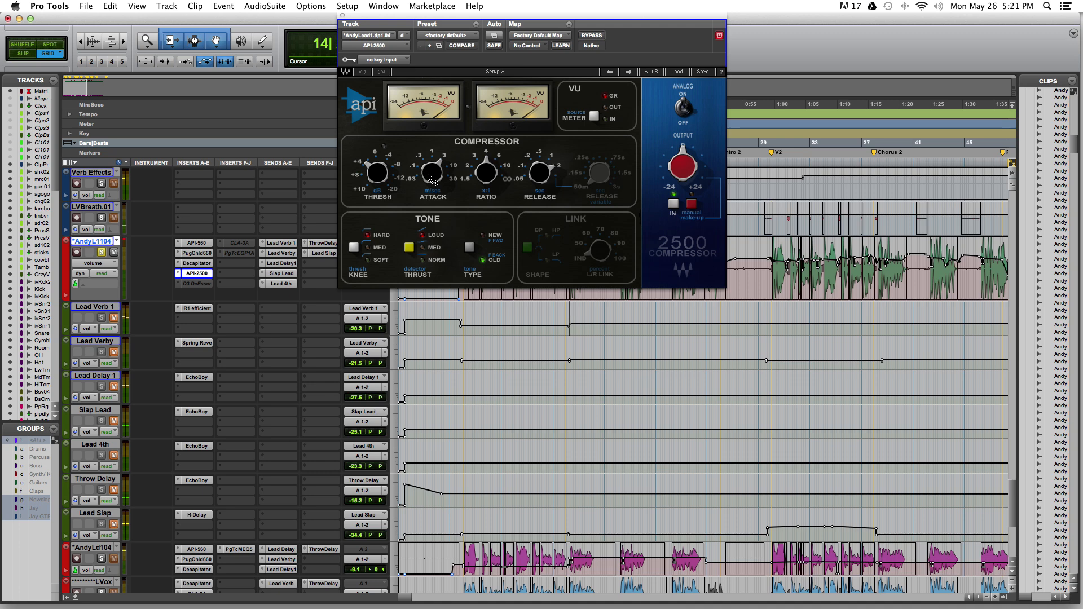
mouse_move(433, 178)
Re-enable and open the D3 DeEsser and CLA-3A compressor on the lead vocal, auditioning the chain from the V2 marker.
left_click(195, 284, "ctrl+super")
left_click(202, 284)
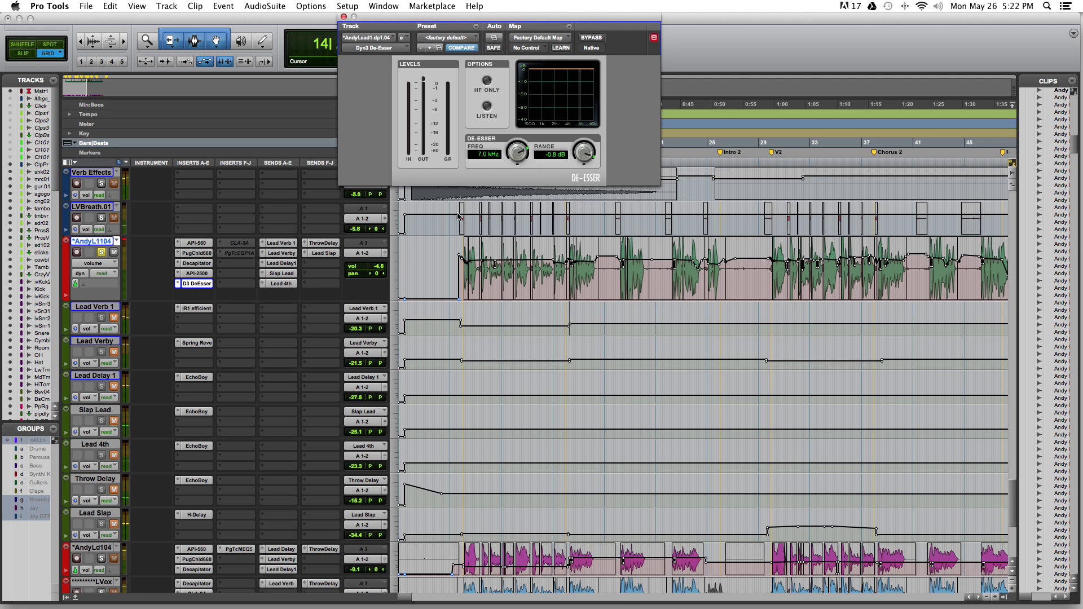
left_click(244, 244, "ctrl+super")
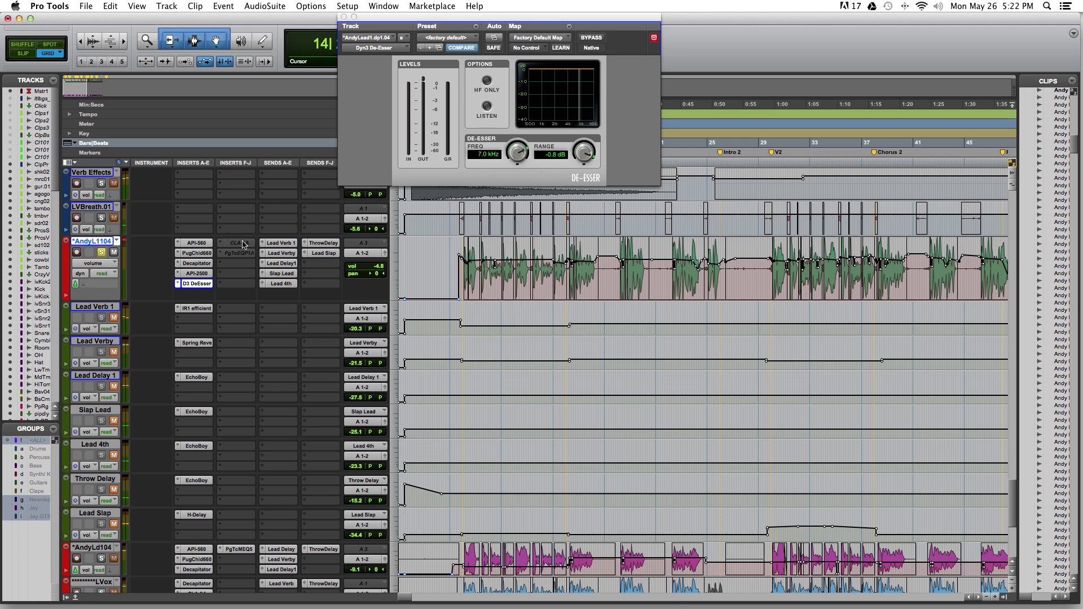
left_click(244, 244)
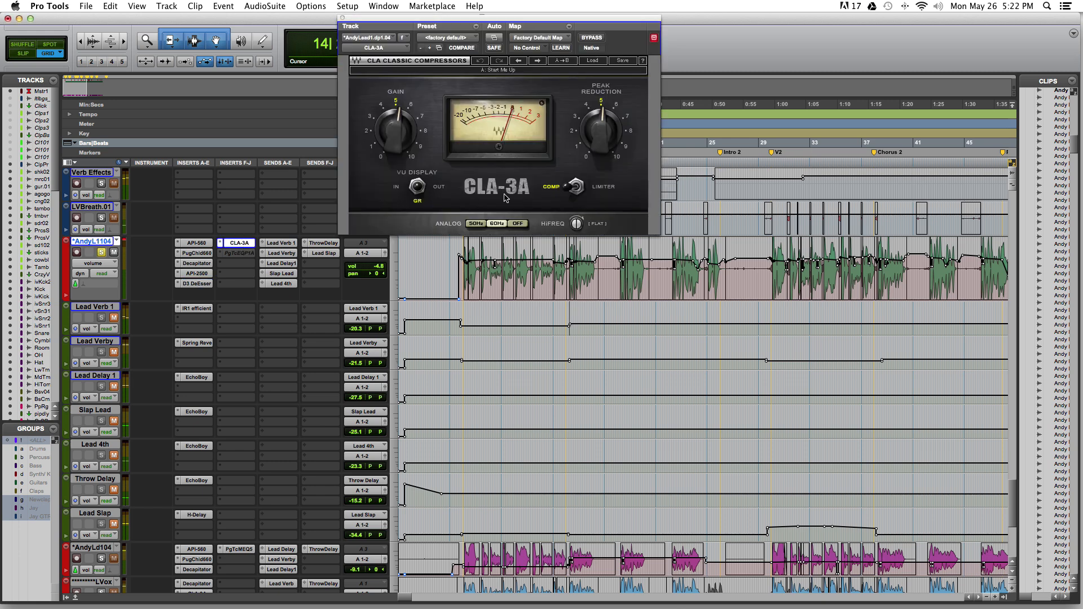
left_click(770, 329)
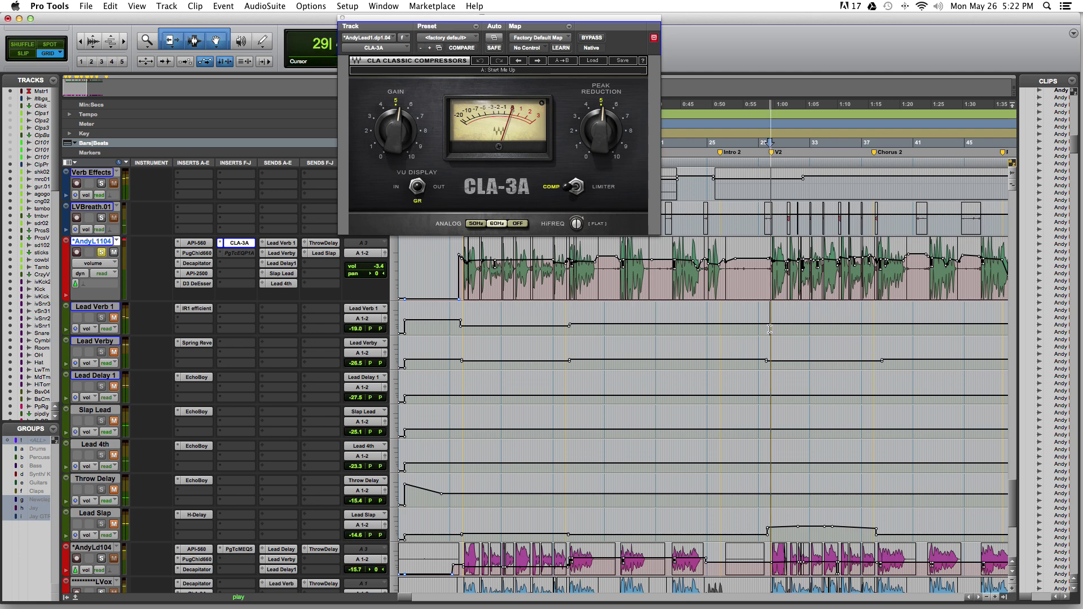
key("space")
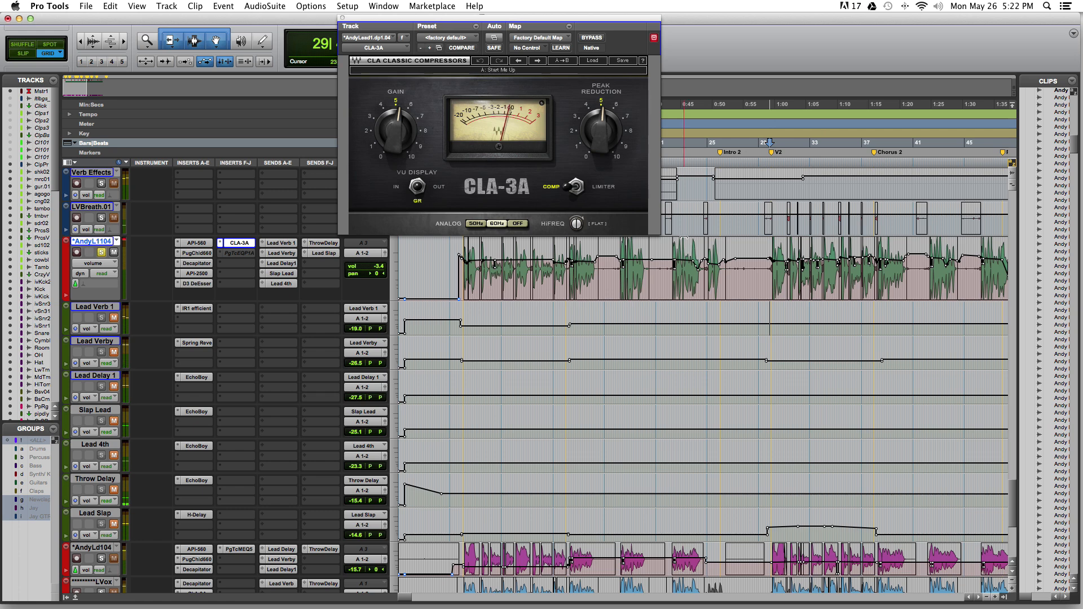
Re-enable the PuigTec EQP1A equalizer on the lead vocal and open it to examine its boost and high-frequency settings.
left_click(244, 255, "ctrl+super")
left_click(244, 254)
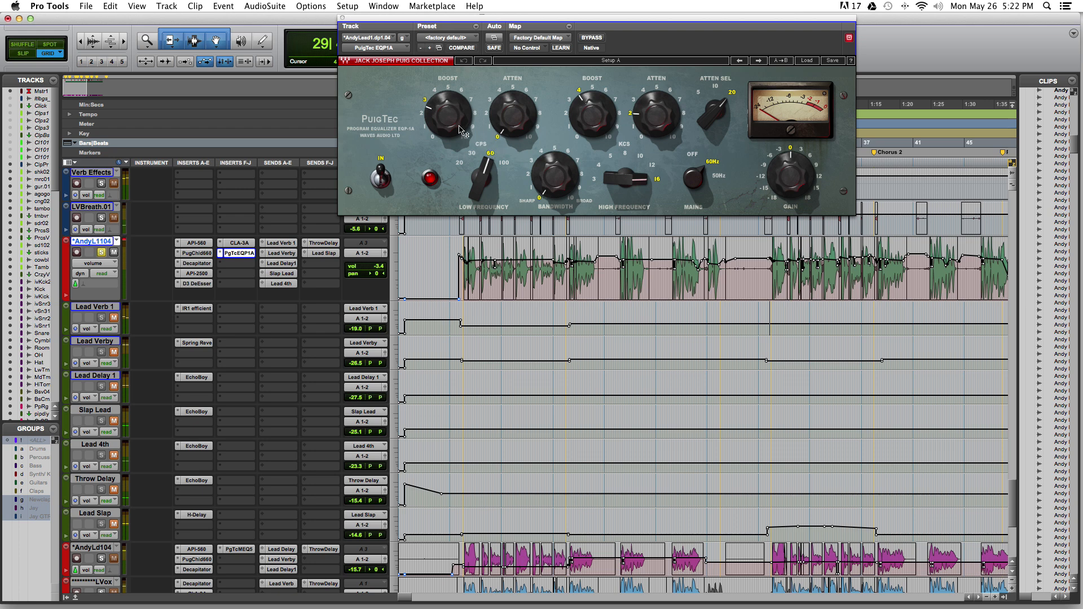
mouse_move(445, 119)
mouse_move(643, 184)
mouse_move(590, 114)
Review the lead vocal's send levels one after another, from Lead Verb 1 through Throw Delay and Lead Slap.
left_click(279, 245)
left_click(282, 254)
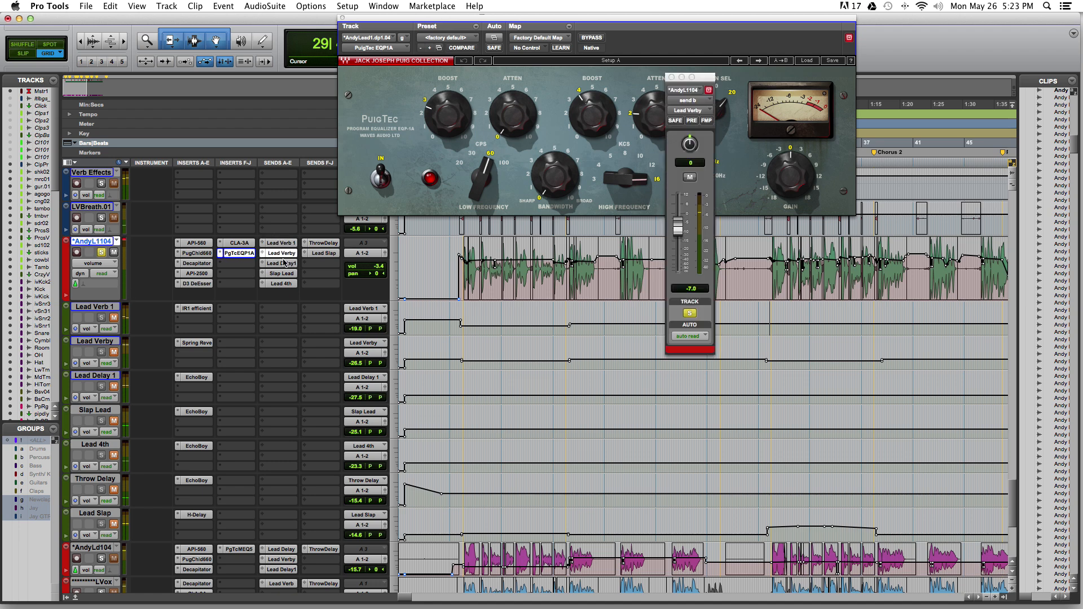
left_click(284, 263)
left_click(285, 274)
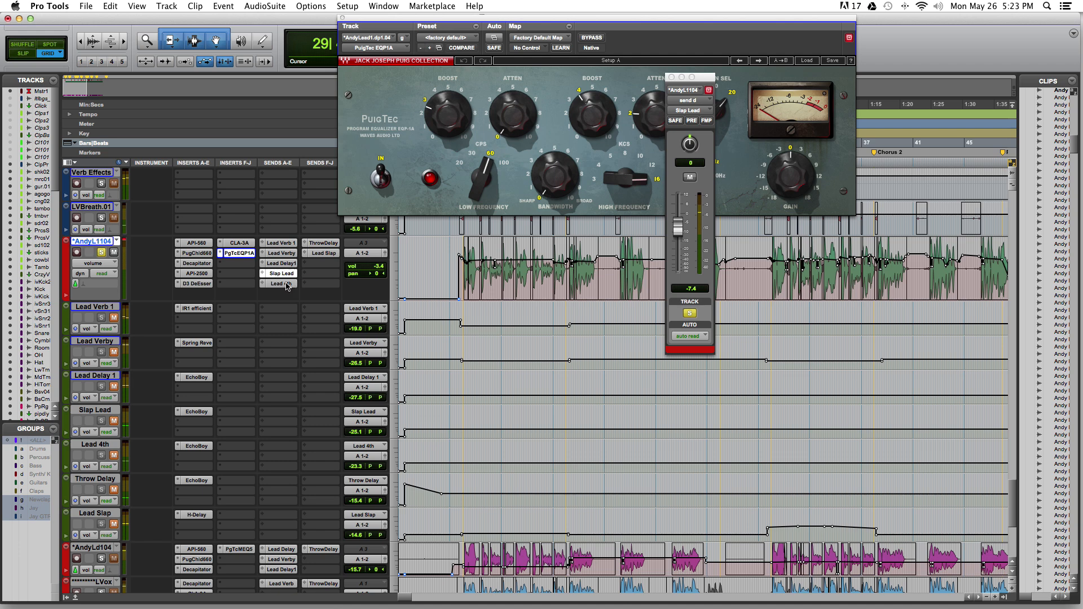
left_click(285, 284)
left_click(326, 244)
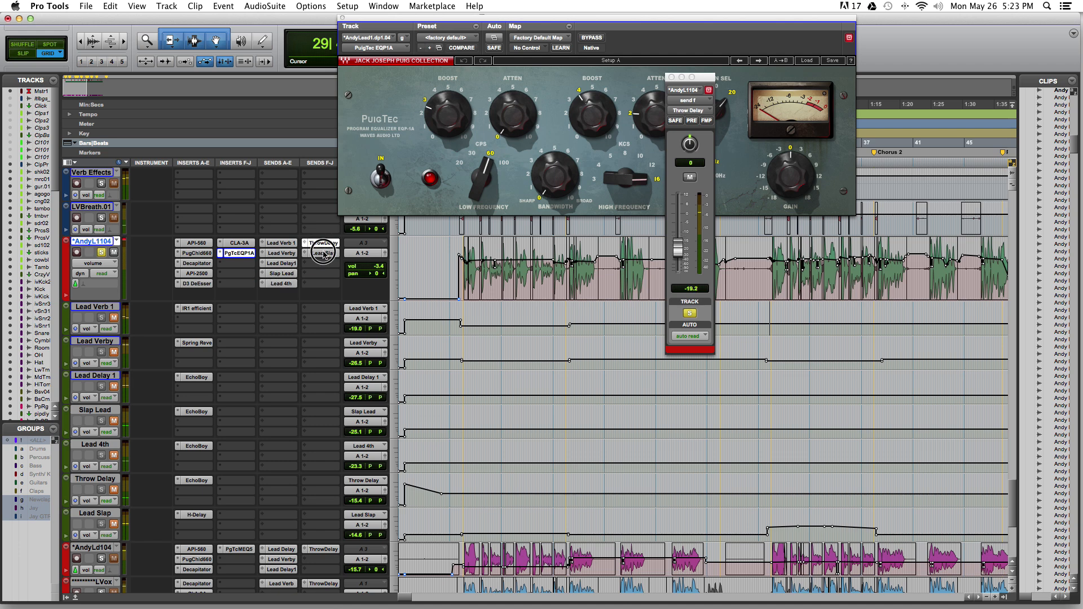
left_click(325, 254)
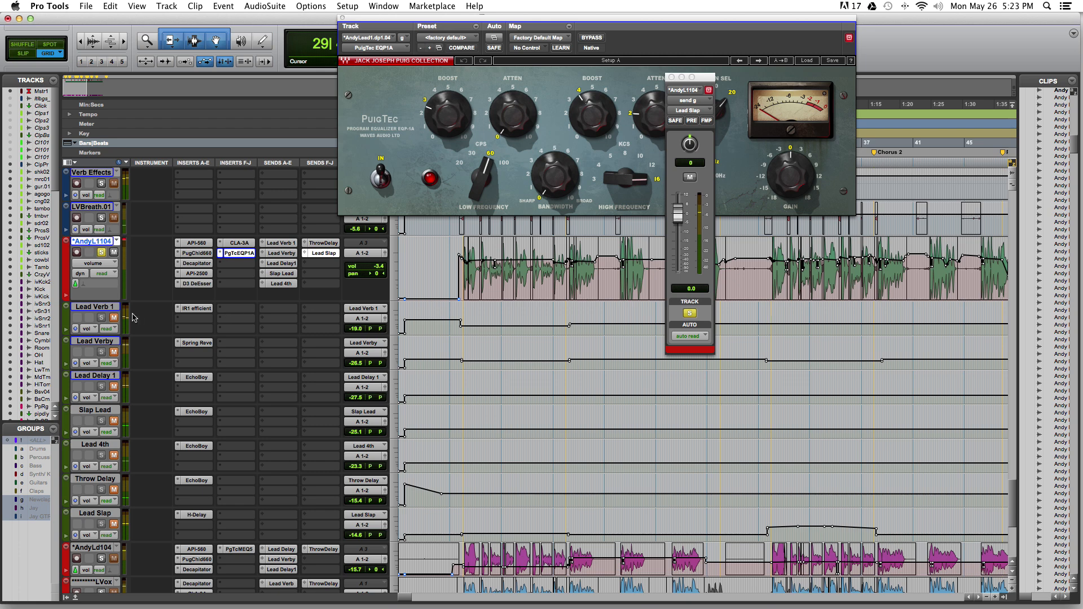
Unmute Lead Verb 1, open its IR-1 reverb, and audition it from the V2 marker while boosting the track volume.
left_click(203, 311)
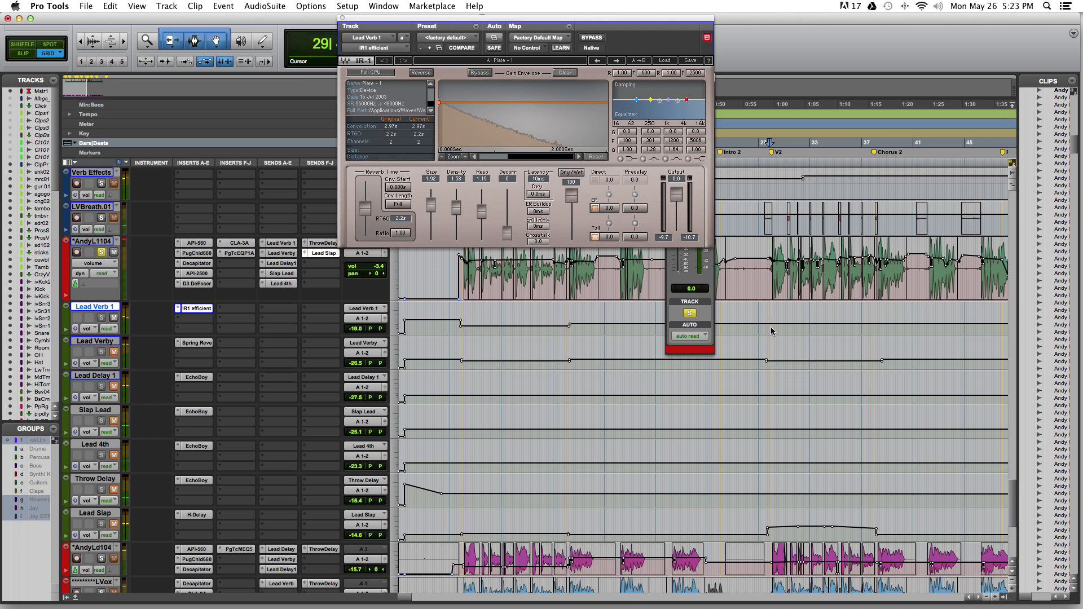
left_click(769, 359)
key("space")
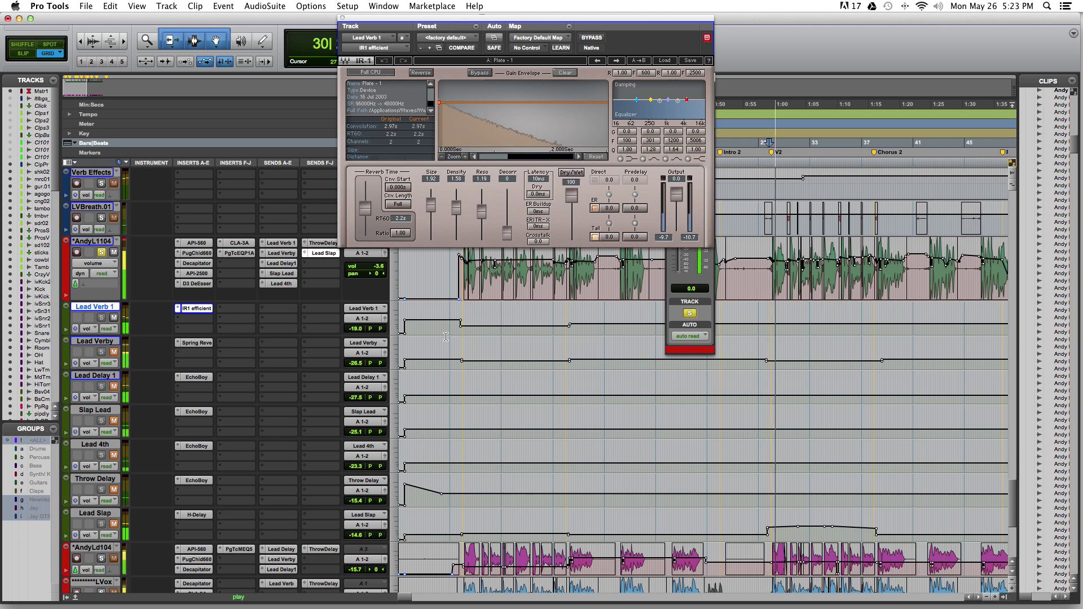
left_click(355, 327)
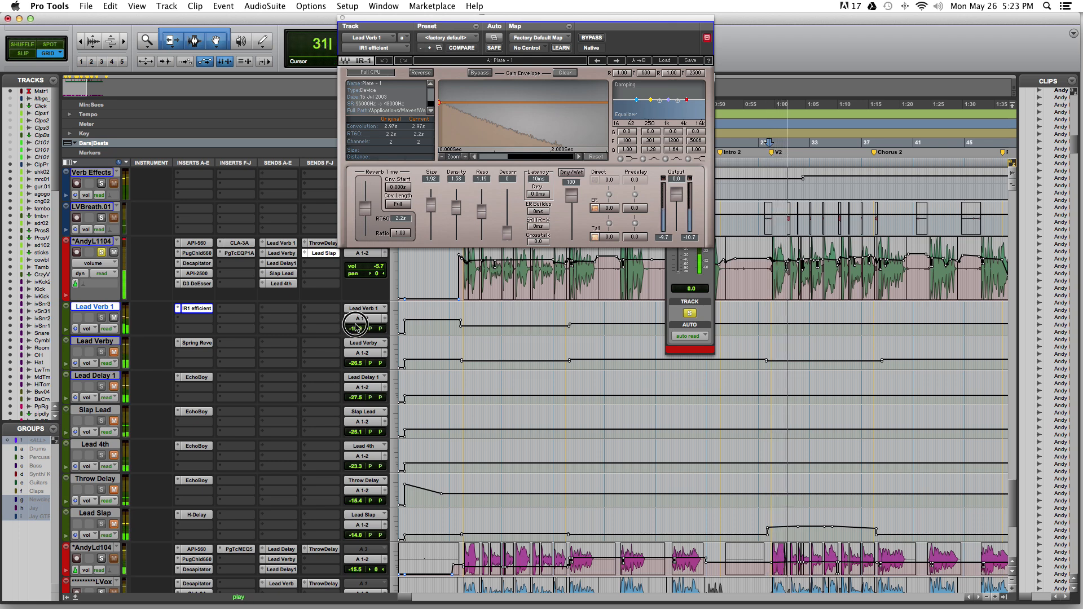
left_click_drag(355, 327, 358, 313)
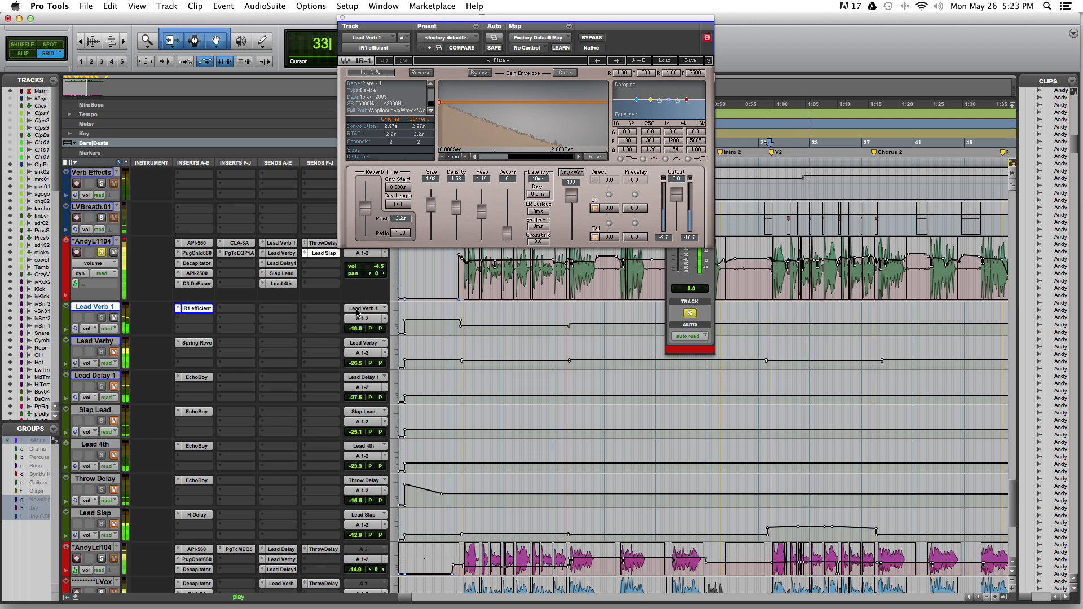
Unmute Lead Verby, open its Spring Reverb, and audition it from the V2 marker while boosting the track volume.
left_click(196, 344)
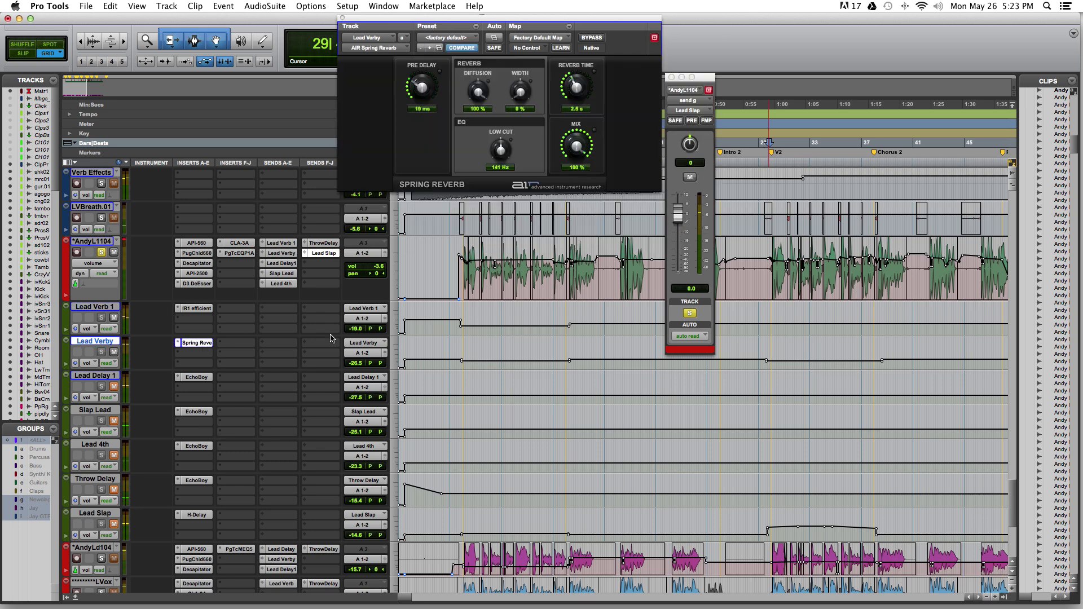
left_click(771, 365)
key("space")
left_click_drag(358, 365, 360, 344)
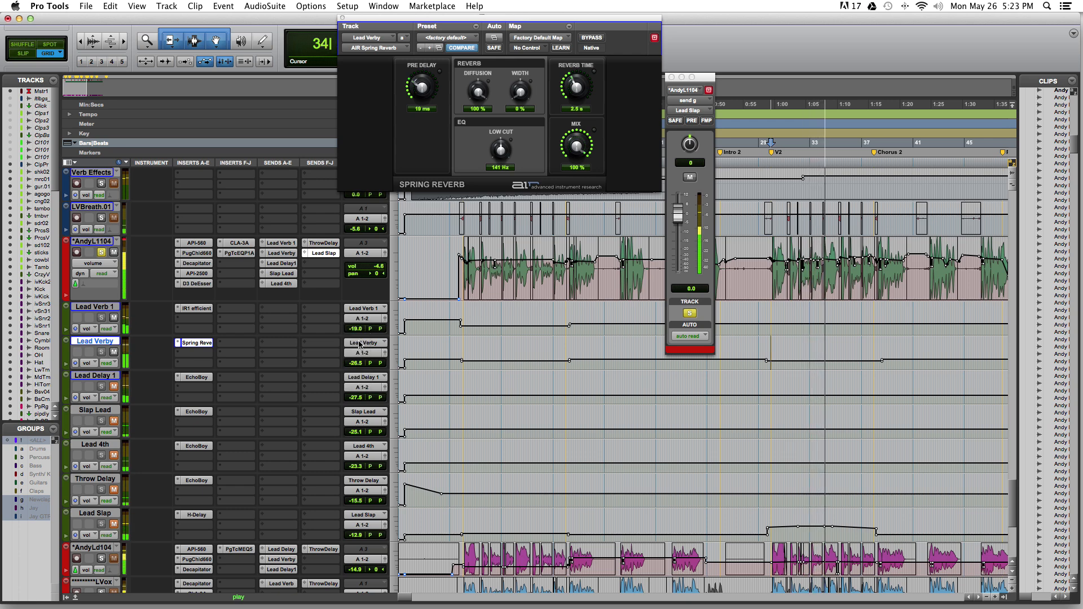
key("space")
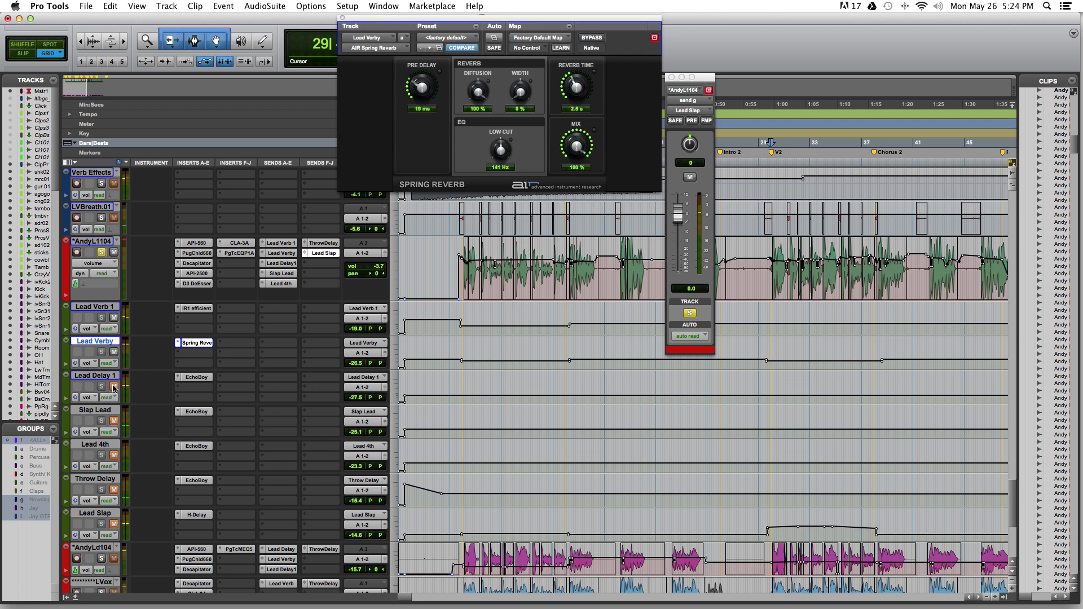
Unmute Lead Delay 1, Slap Lead and Lead 4th, and open the EchoBoy delay on each of these tracks.
left_click(114, 421)
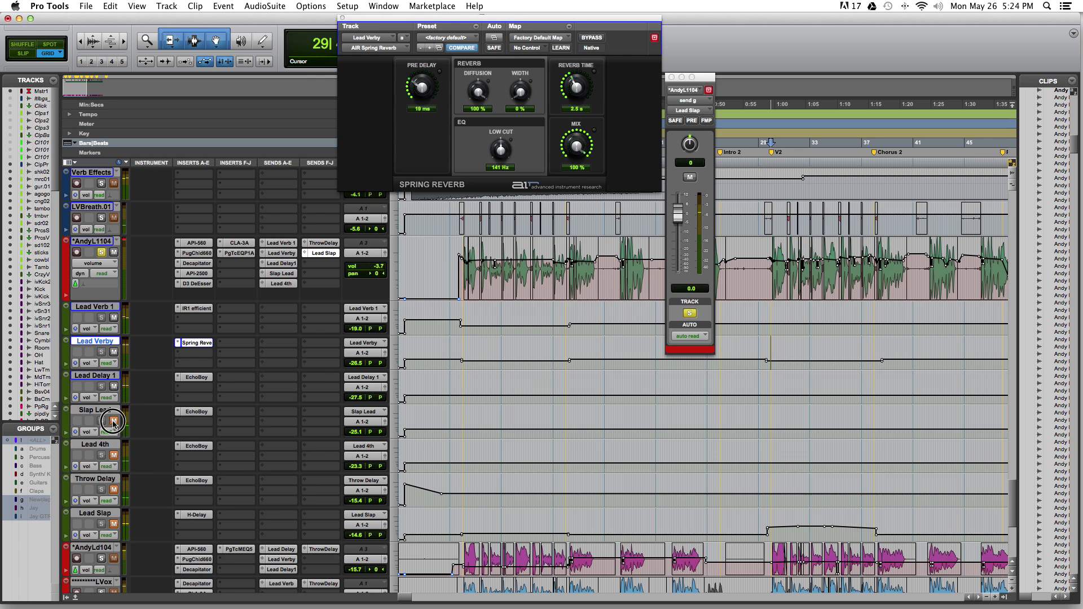
left_click(114, 455)
left_click(196, 377)
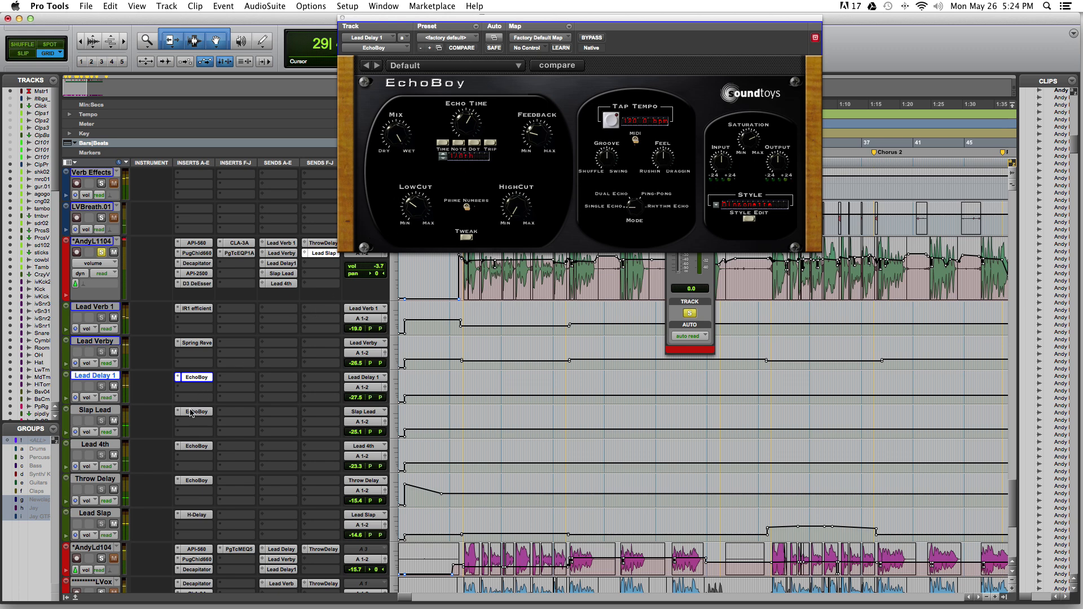
left_click(192, 413)
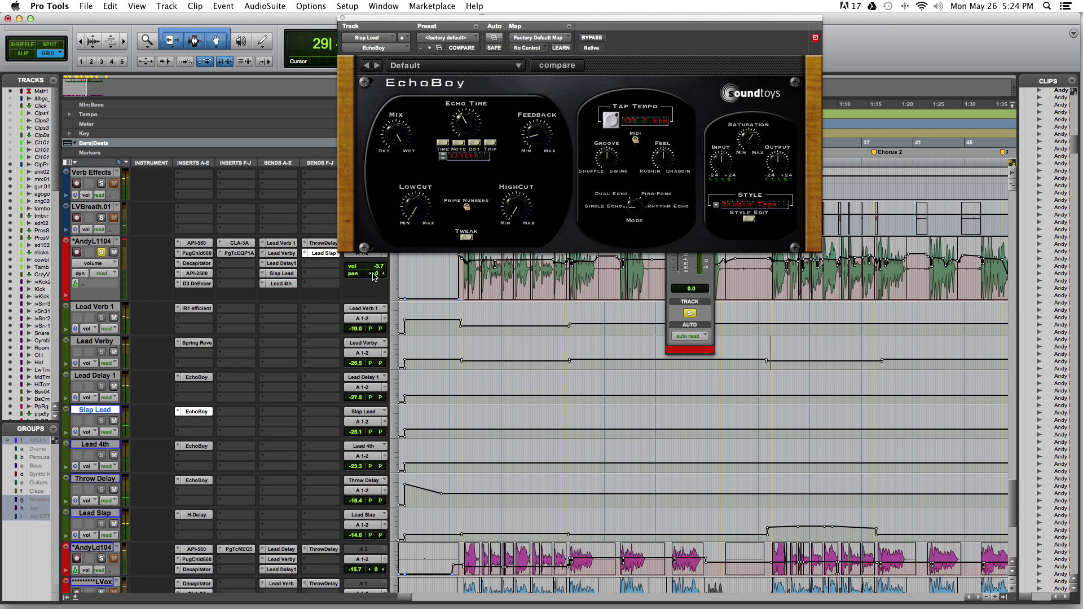
left_click(201, 446)
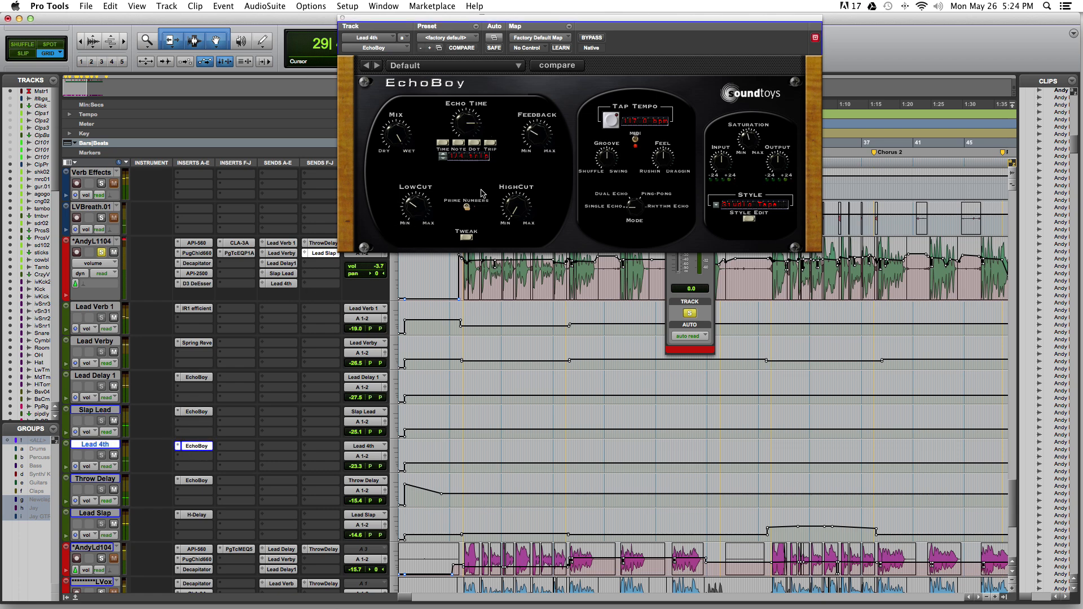
Audition the lead vocal together with its unmuted reverbs and EchoBoy delays from the V2 marker.
key("space")
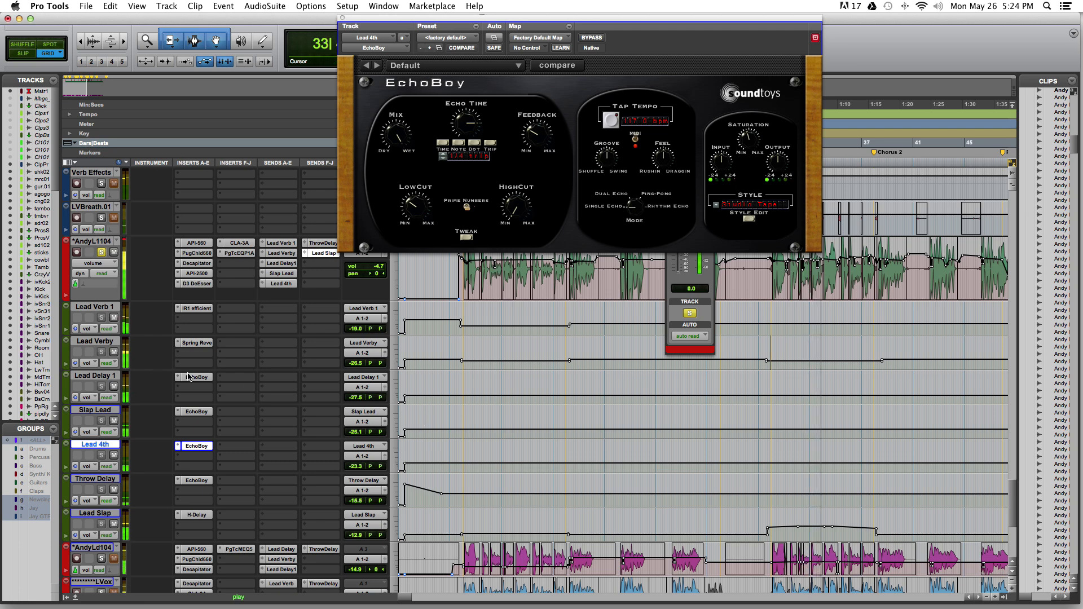
key("space")
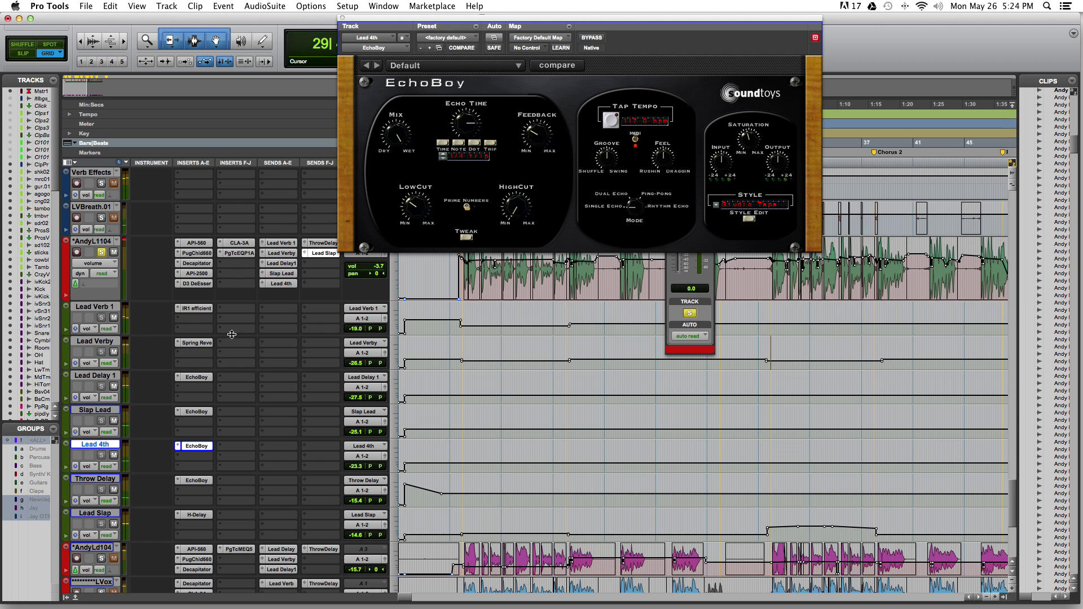
scroll(222, 474, "down", 1)
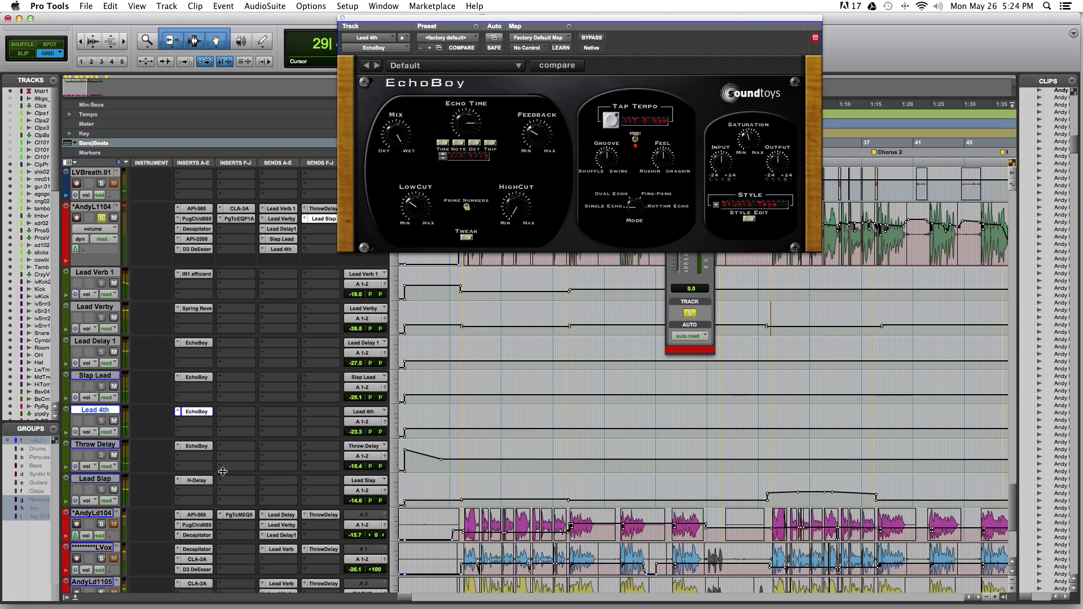
Solo the magenta vocal double track below Lead Slap in place of the lead vocal and start playback.
left_click(96, 513)
scroll(100, 517, "down", 1)
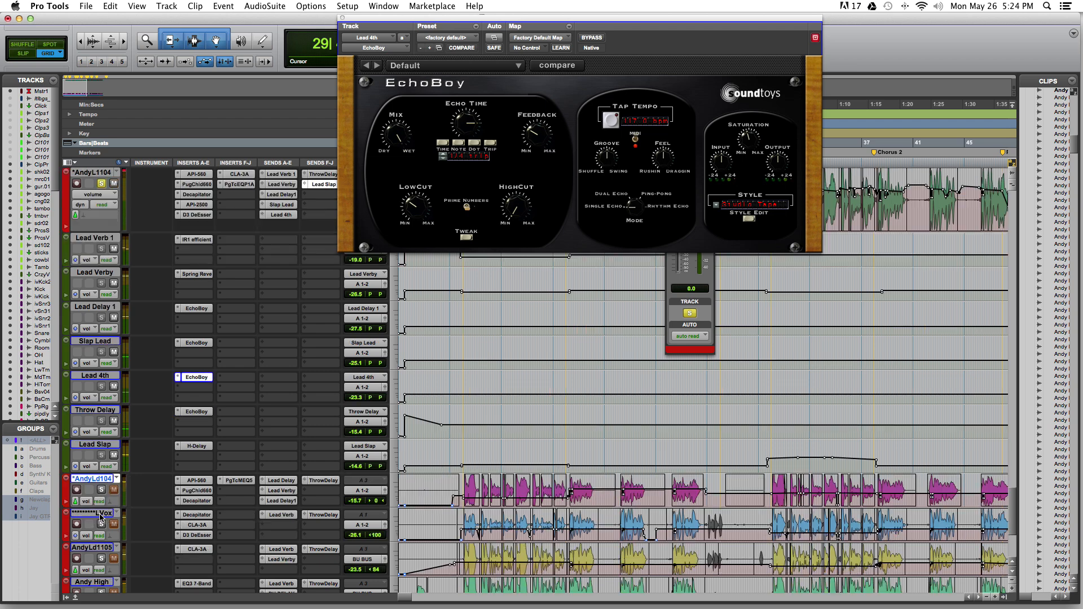
left_click(101, 490)
scroll(359, 454, "down", 2)
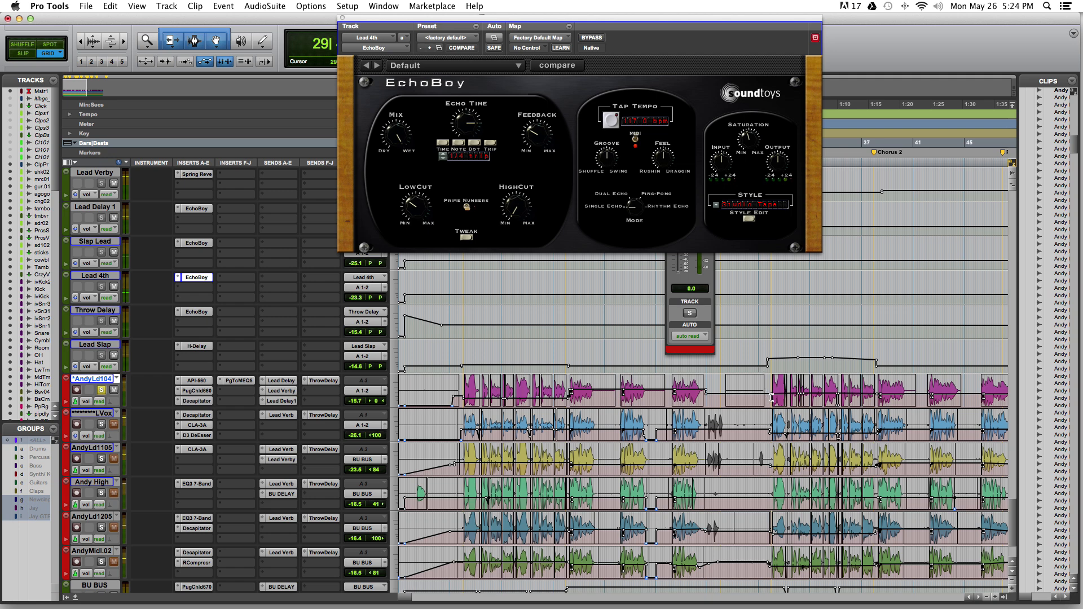
key("space")
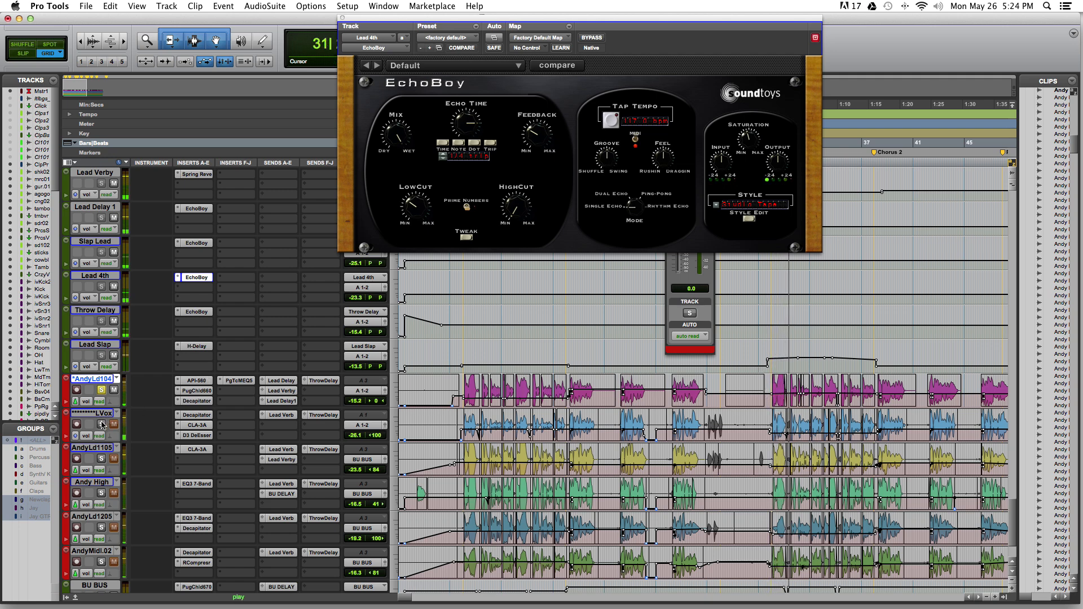
Enlarge the soloed vocal double's track to show its fourth insert, and open its Decapitator.
left_click_drag(157, 408, 157, 419)
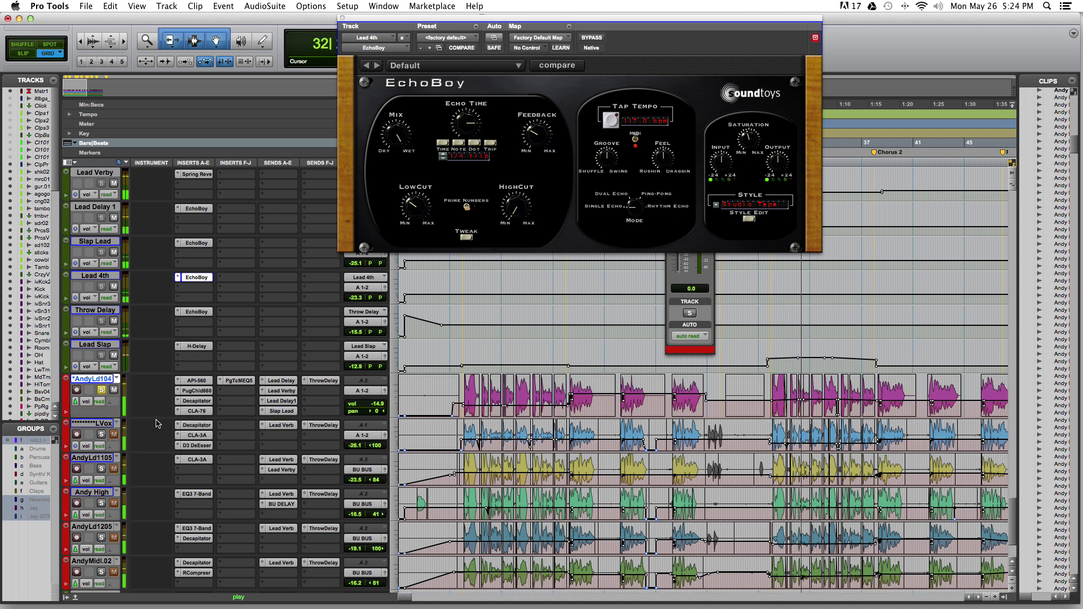
left_click(193, 401)
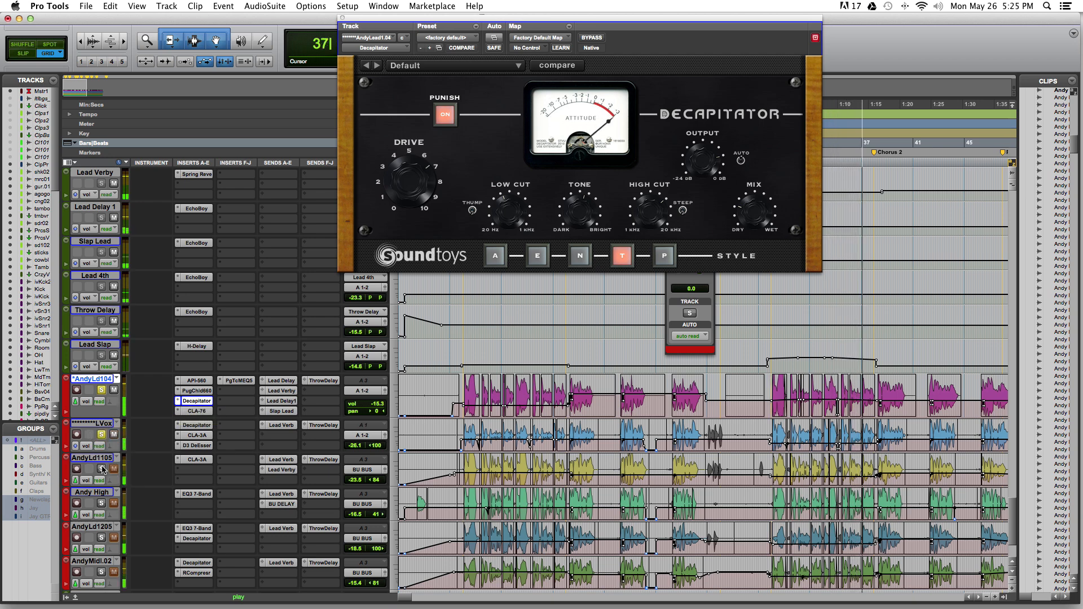
Add the remaining double and backing vocal tracks above BU BUS to the solo during playback, and stop.
scroll(140, 433, "down", 2)
scroll(139, 434, "down", 2)
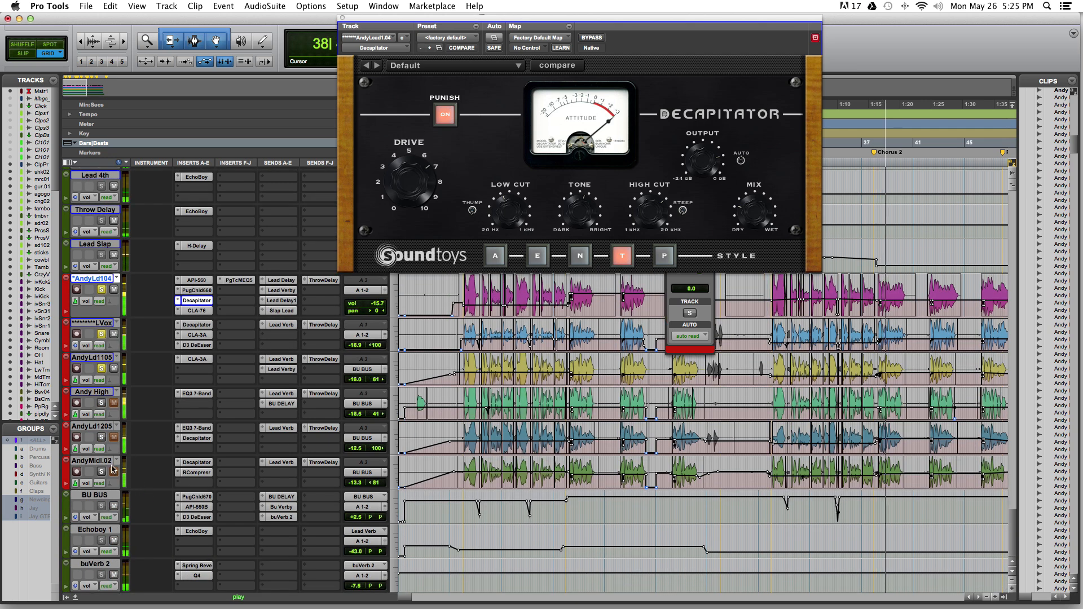
left_click(101, 403)
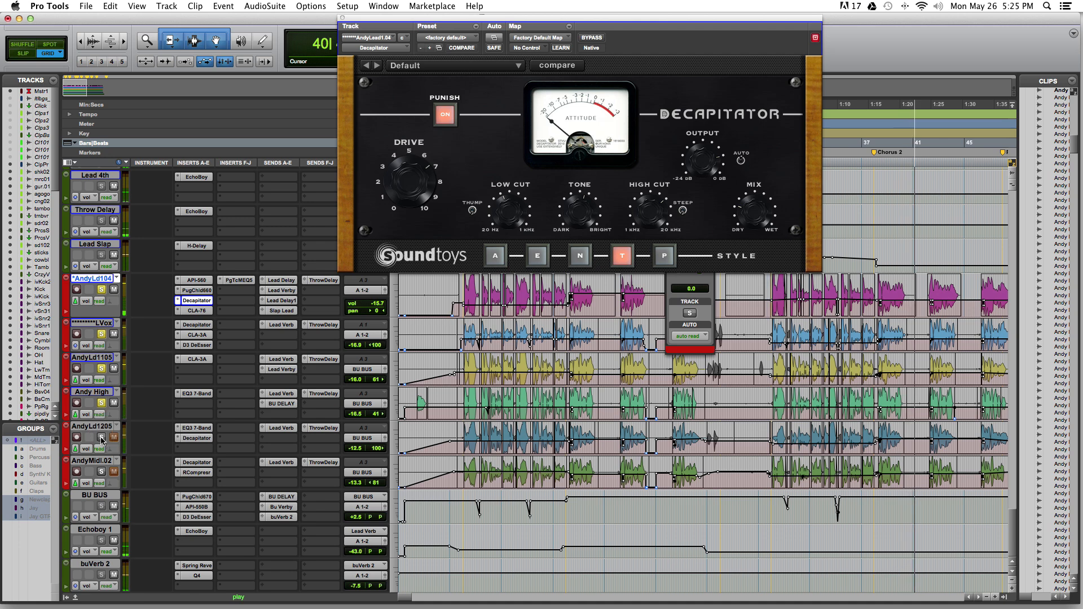
left_click(102, 472)
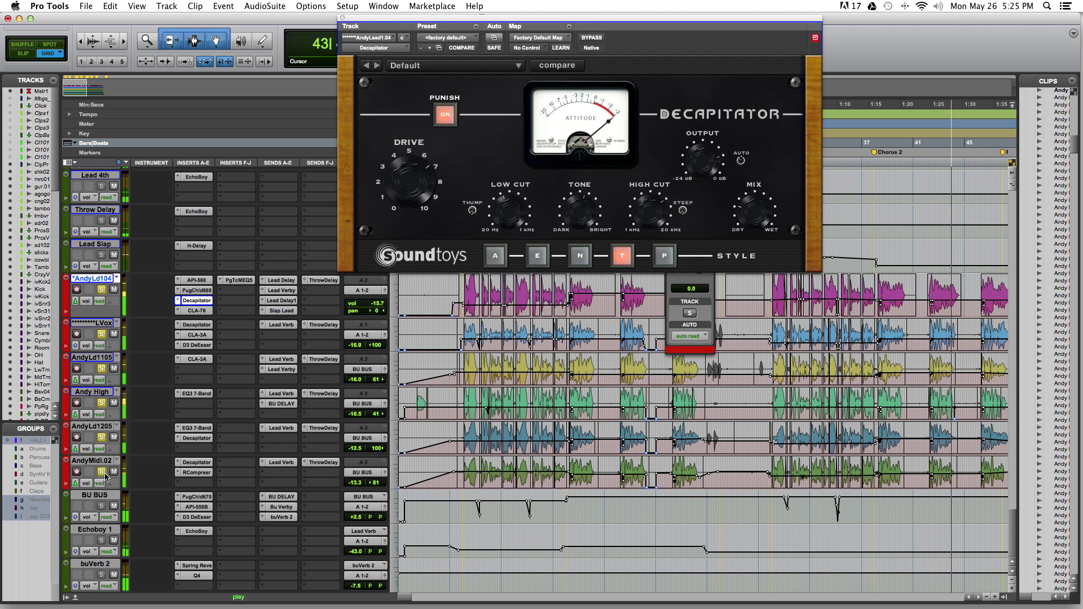
key("space")
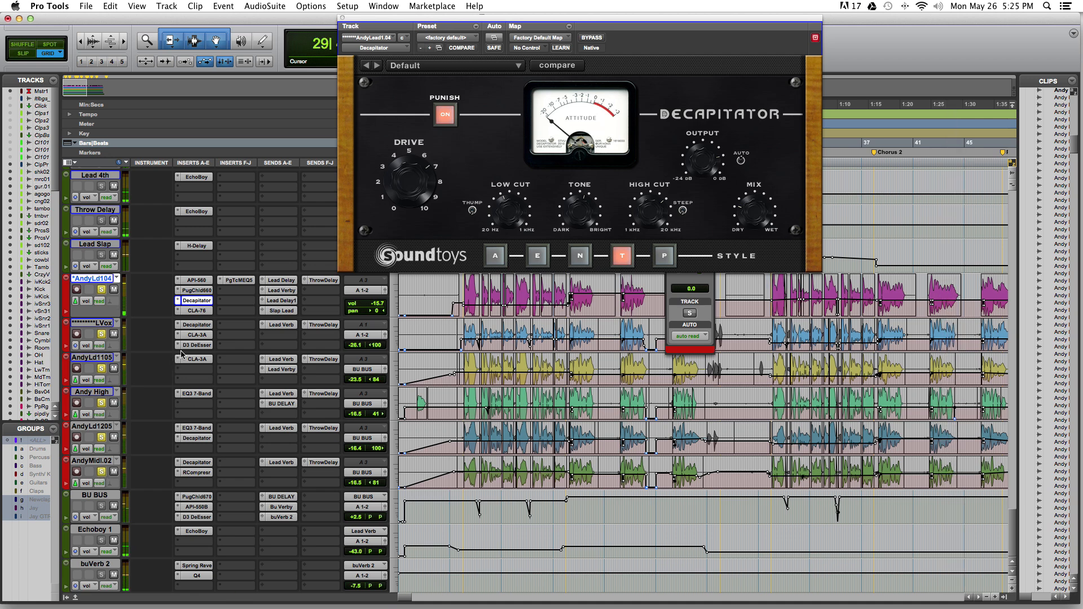
Enlarge the BU BUS track and open its PuigChild 670, API-550B and De-Esser inserts in turn.
scroll(197, 341, "up", 3)
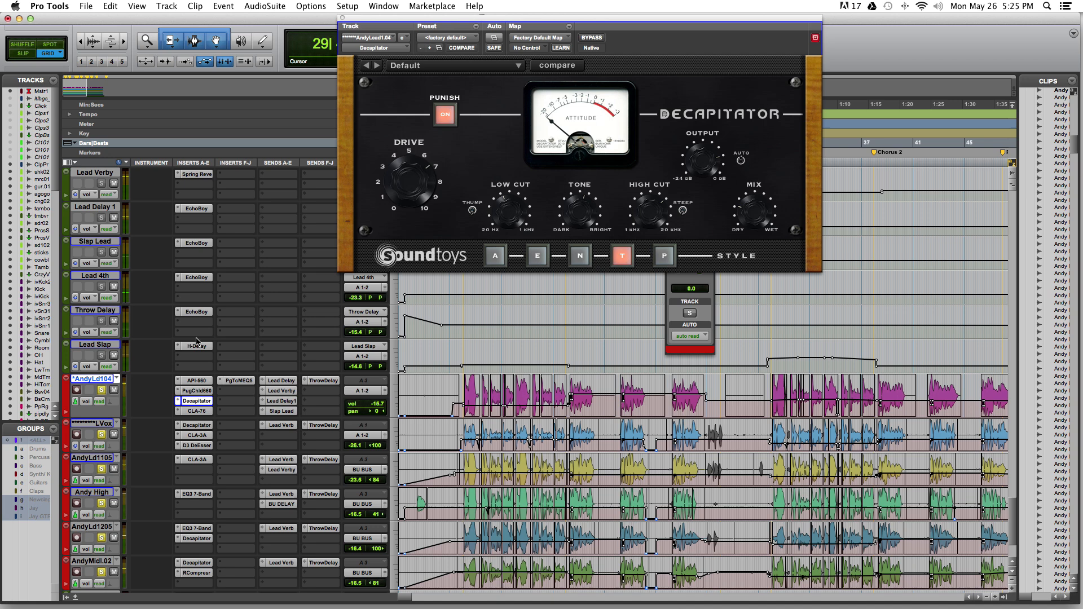
scroll(197, 341, "down", 1)
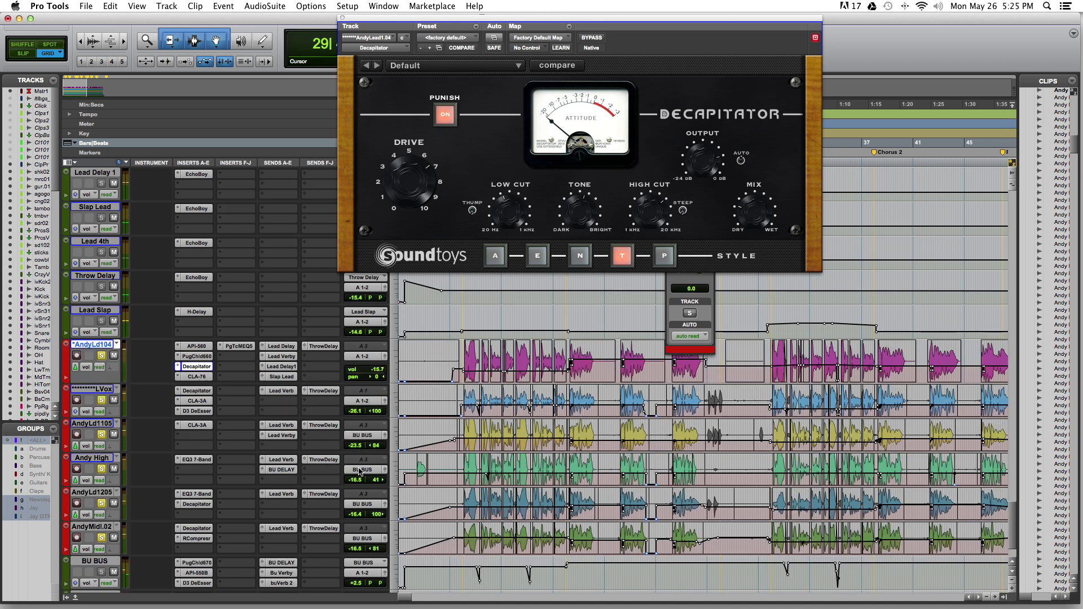
scroll(359, 472, "down", 2)
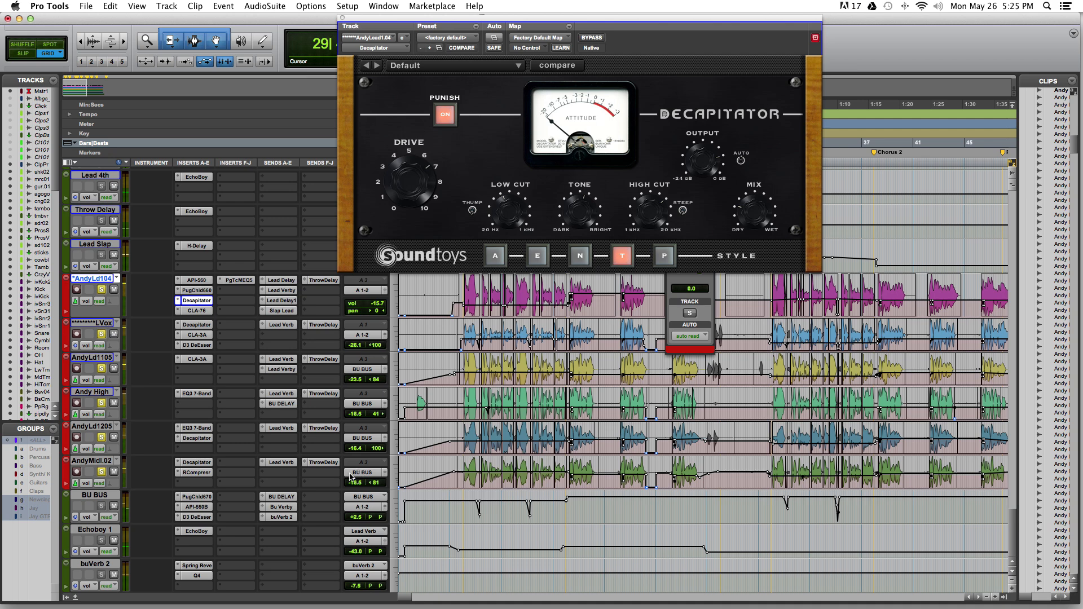
left_click_drag(222, 524, 213, 544)
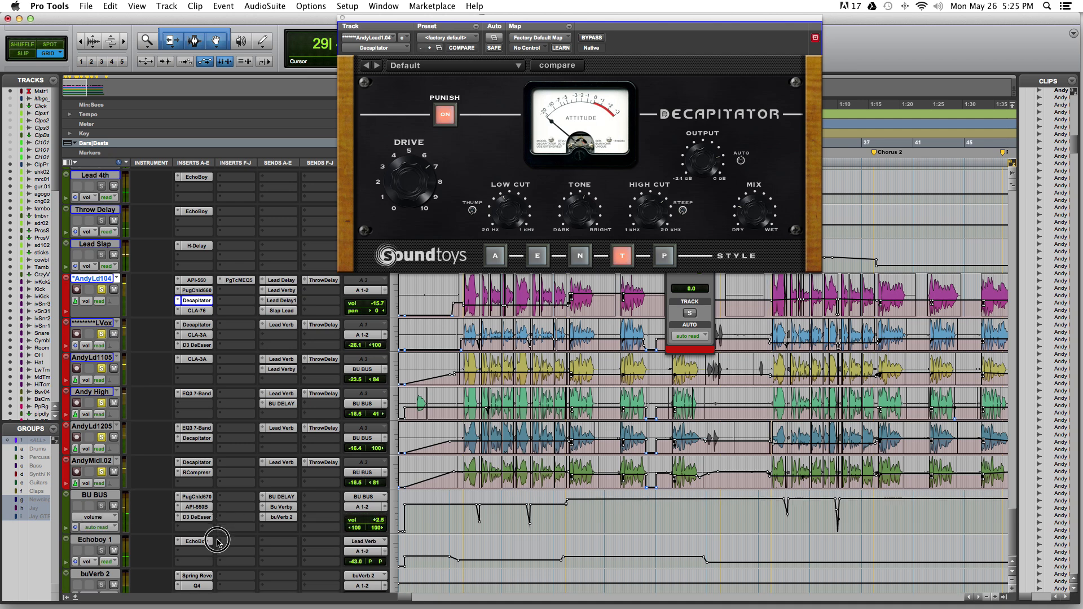
left_click(195, 497)
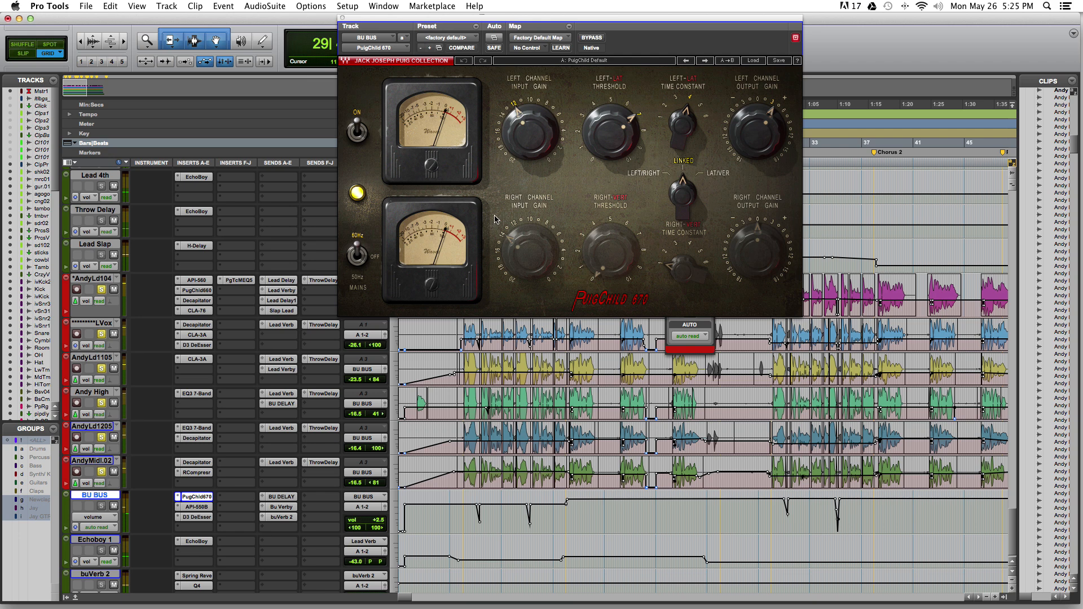
left_click(194, 507)
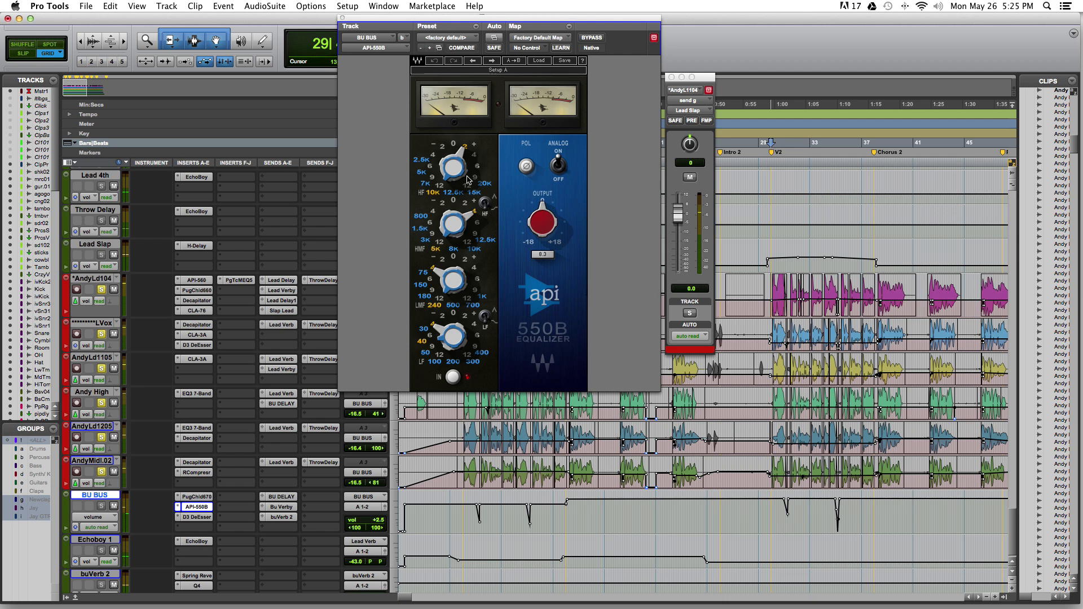
left_click(203, 518)
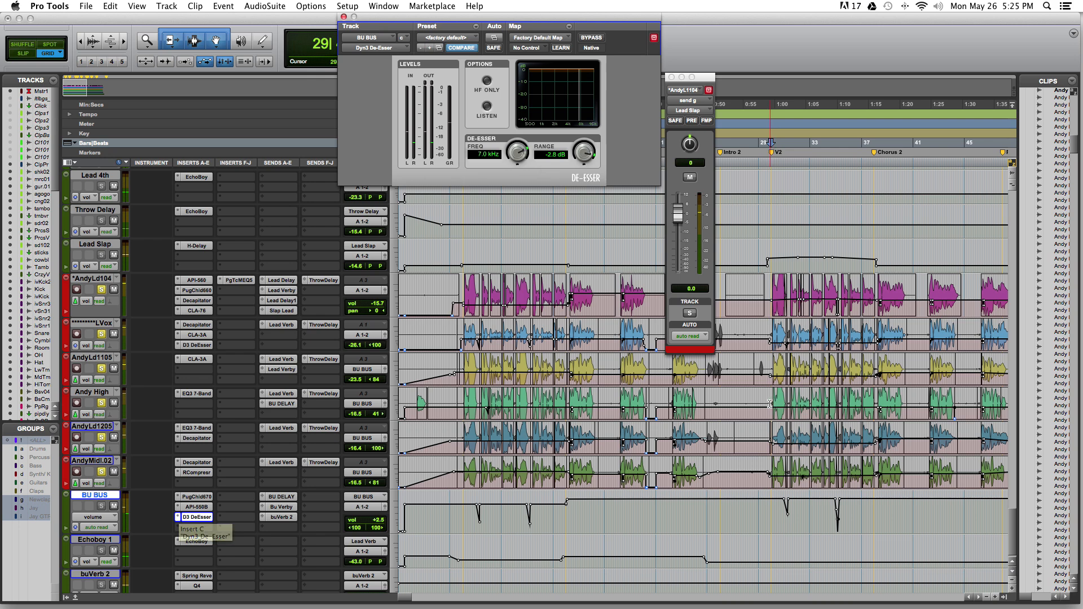
Solo the lead vocal along with the backing vocals and start playback from bar 54, before Breakdown 2.
scroll(206, 387, "up", 10)
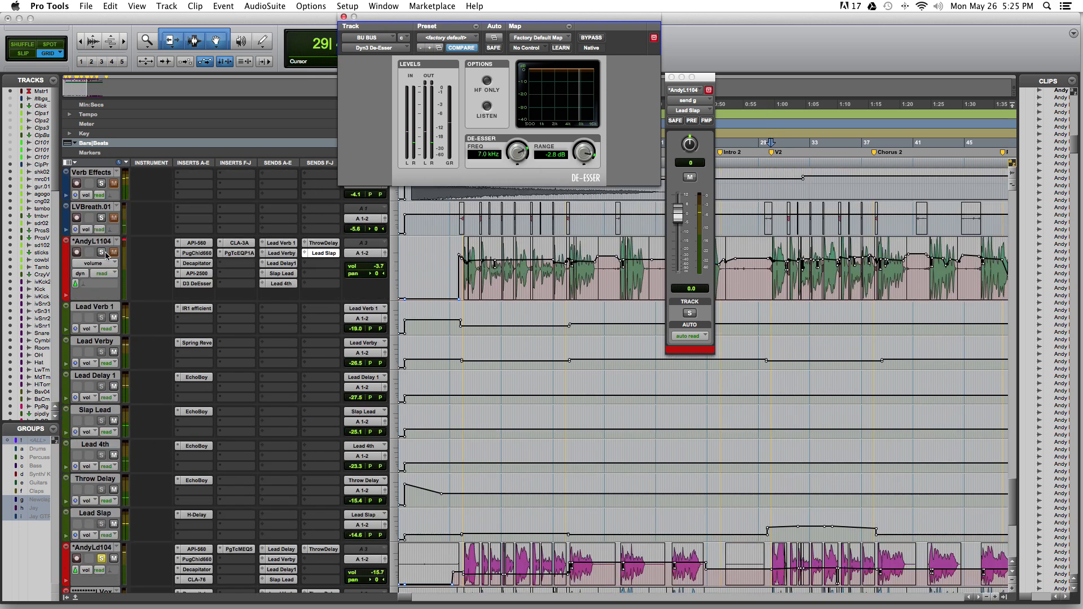
left_click(104, 253)
key("r")
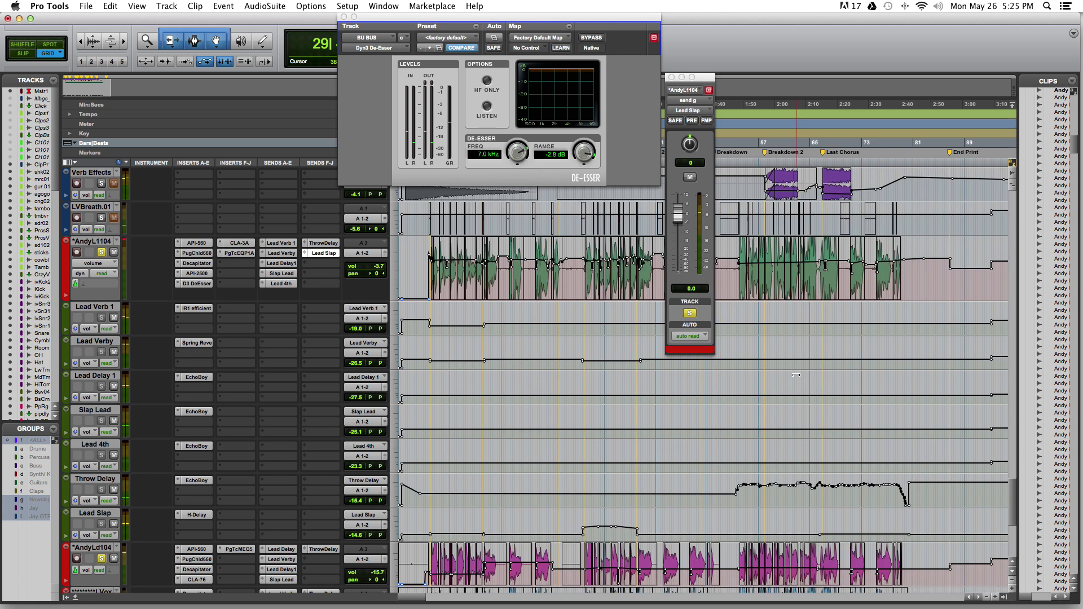
left_click(740, 333)
key("space")
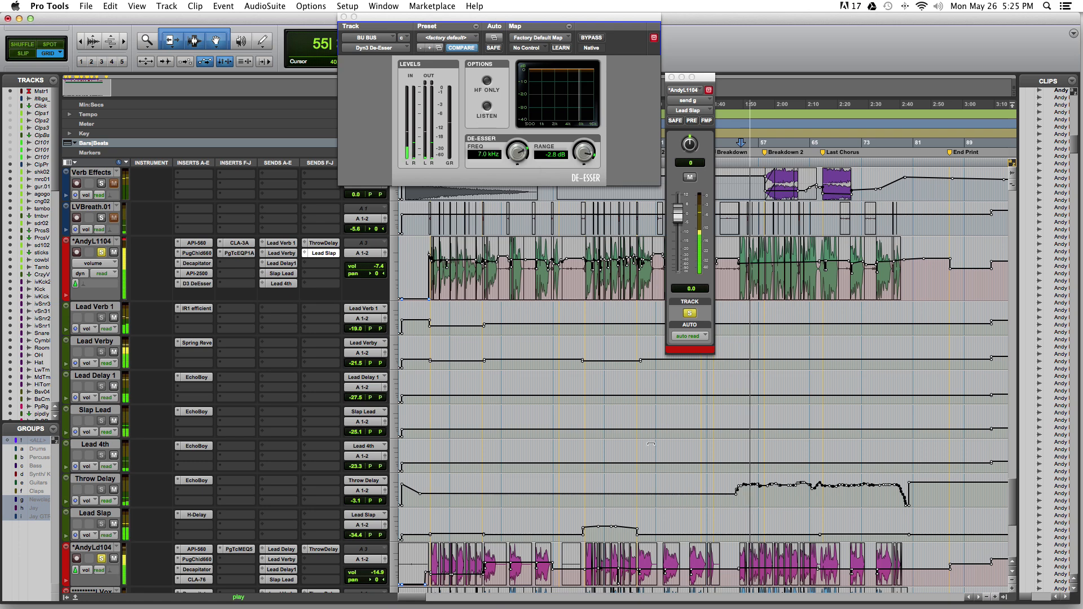
Audition the lead vocal with the doubles and backing vocals through BU BUS, and stop playback.
scroll(651, 444, "down", 3)
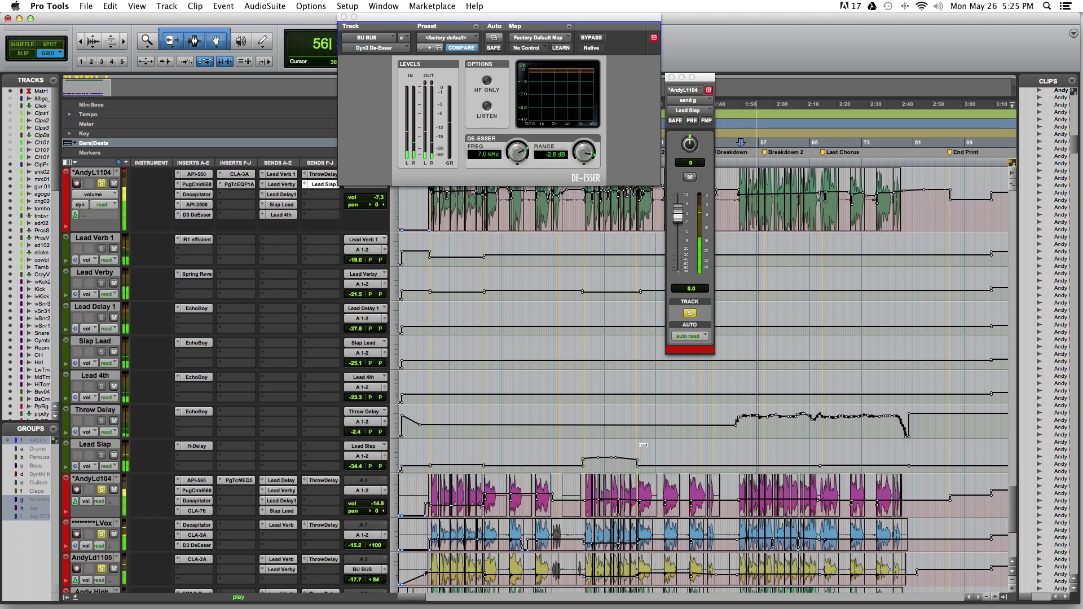
scroll(643, 446, "down", 9)
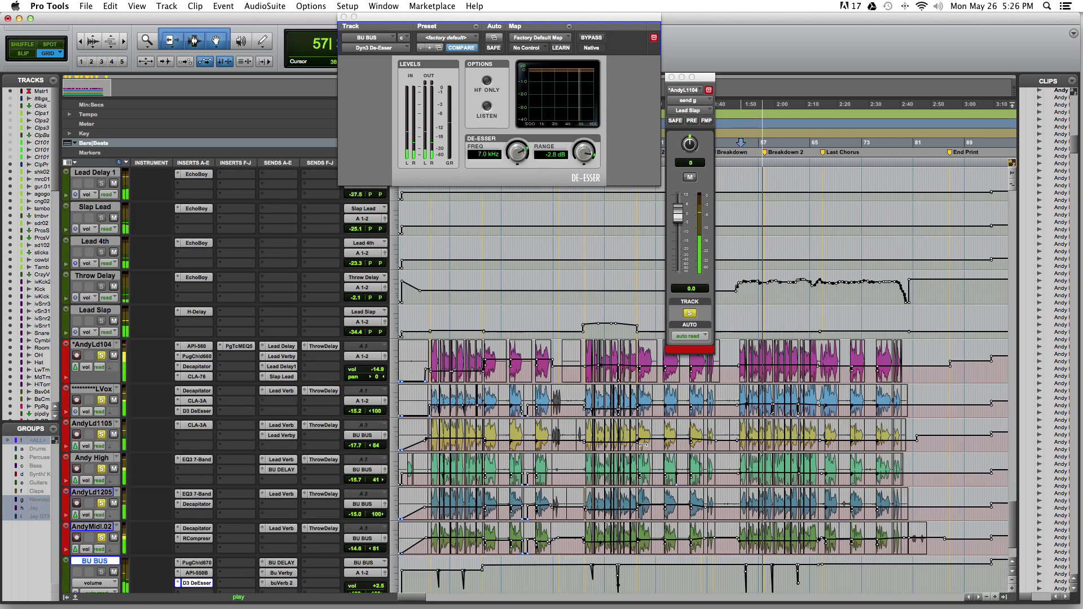
scroll(644, 445, "down", 1)
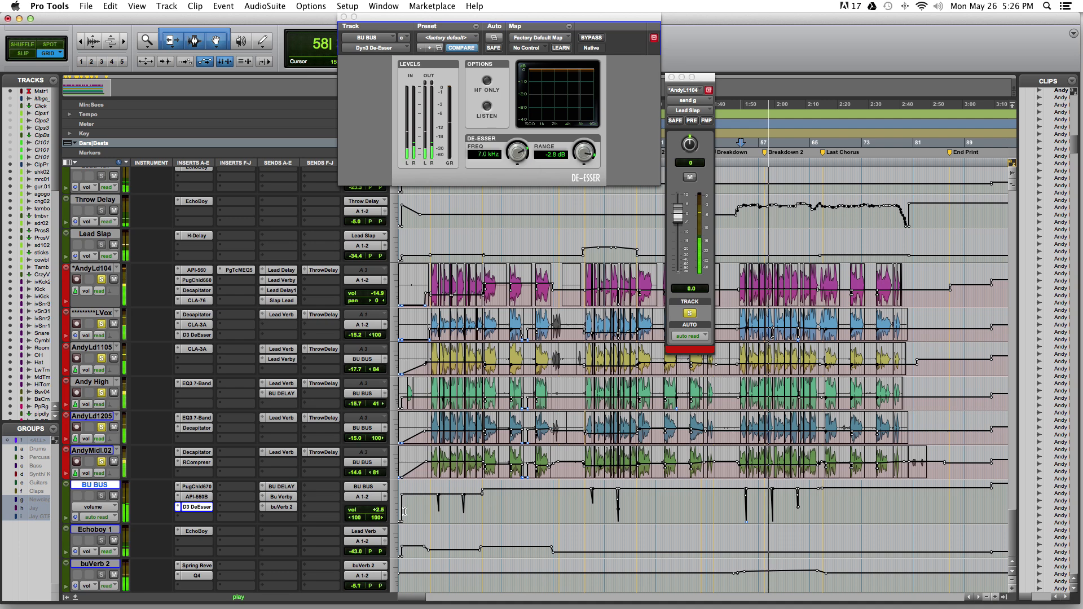
left_click_drag(378, 511, 382, 479)
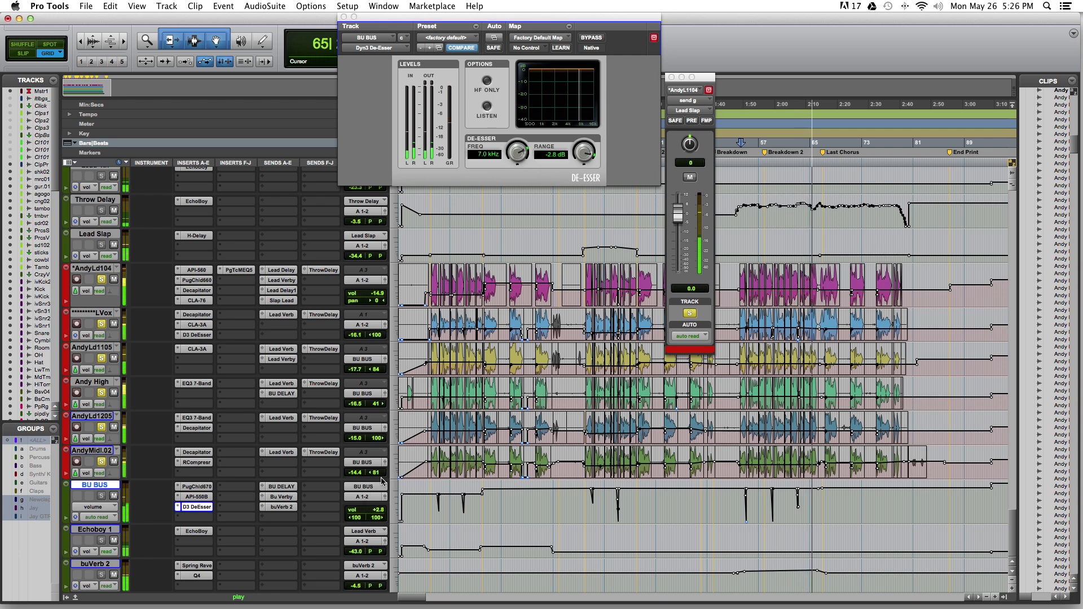
key("space")
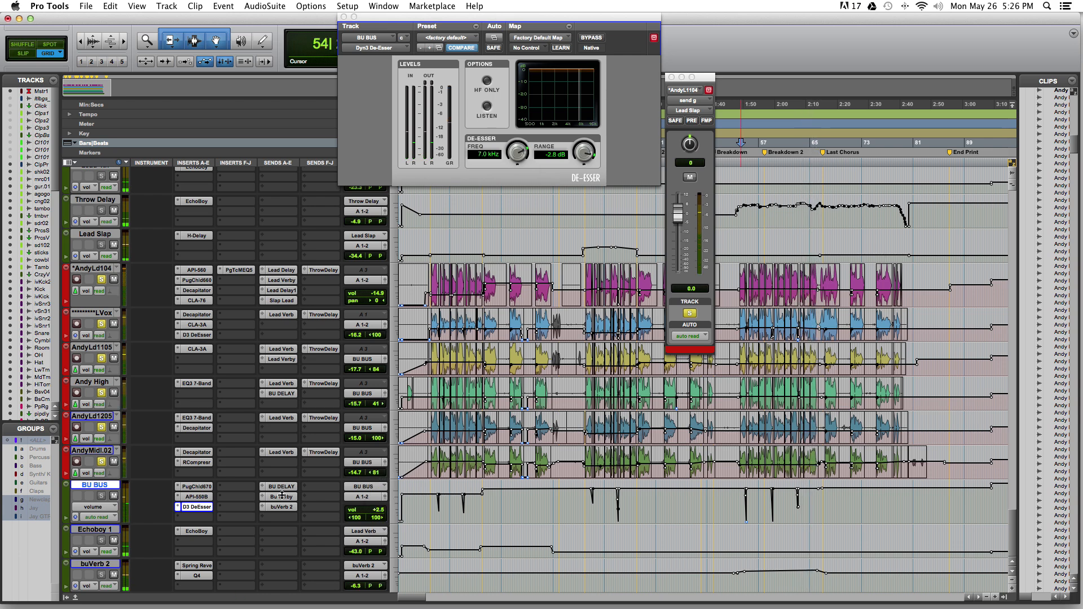
Clear the solo on all vocal tracks and open the BU BUS sends to BU DELAY, Bu Verby and buVerb 2.
left_click(102, 463)
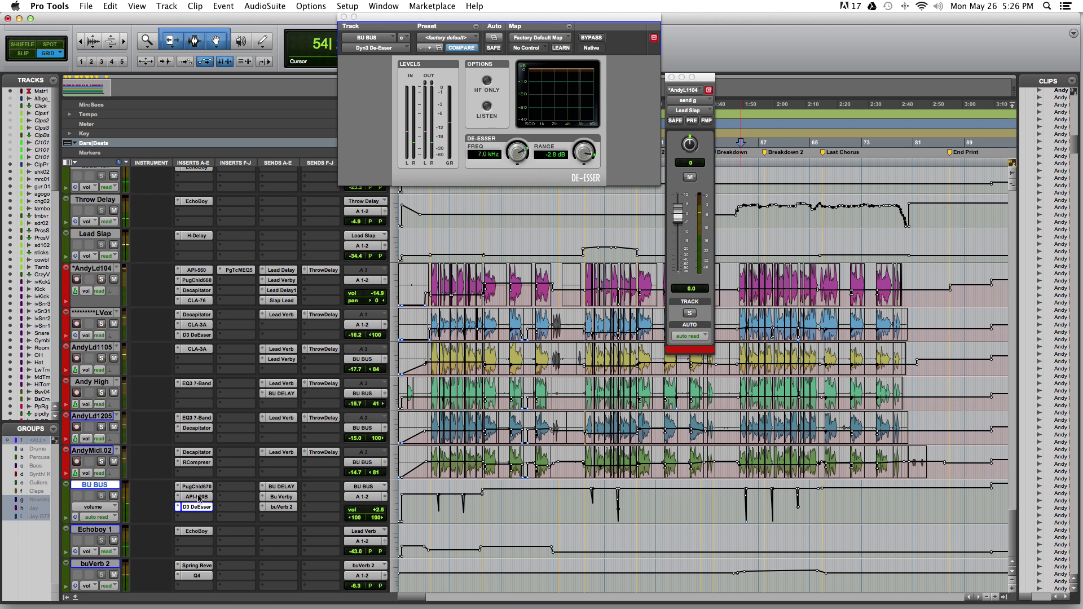
left_click(278, 487)
left_click(291, 498)
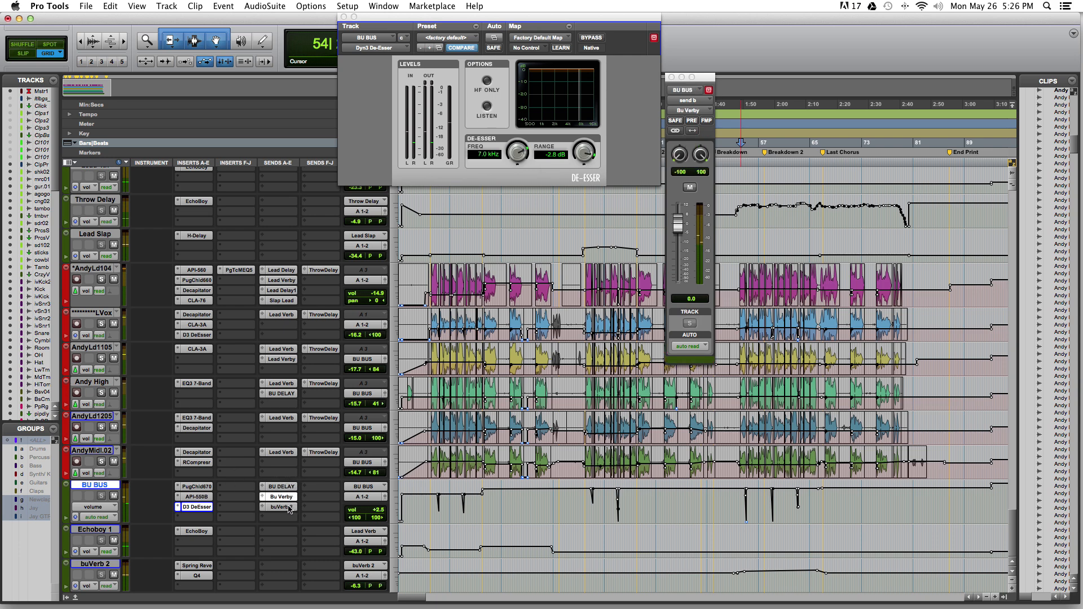
left_click(288, 508)
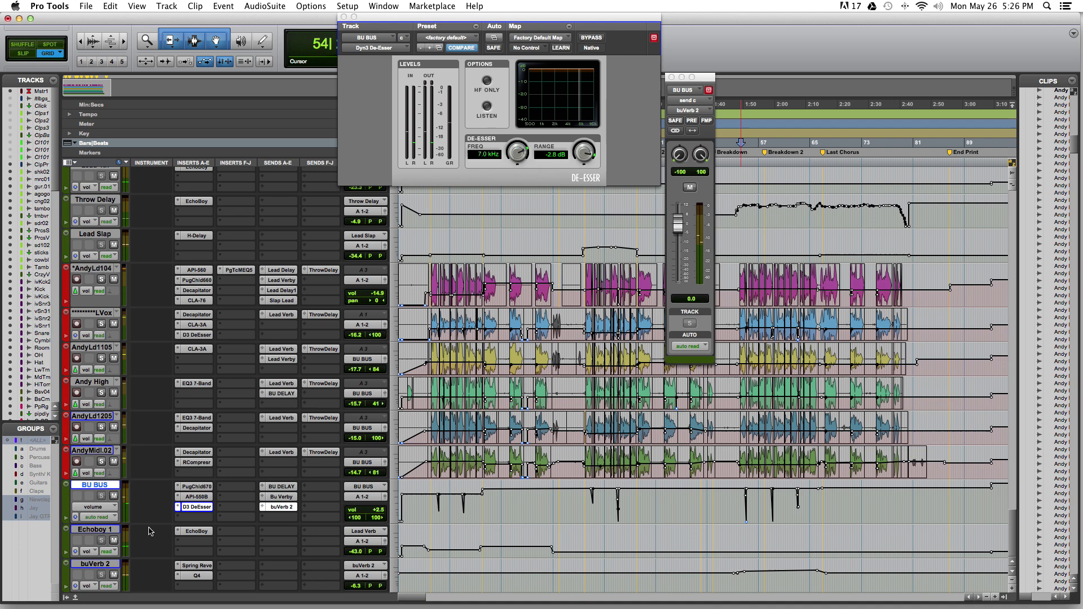
Open the Spring Reverb on buVerb 2 and the EchoBoy delay on the Echoboy 1 track.
left_click(93, 532)
left_click(95, 563)
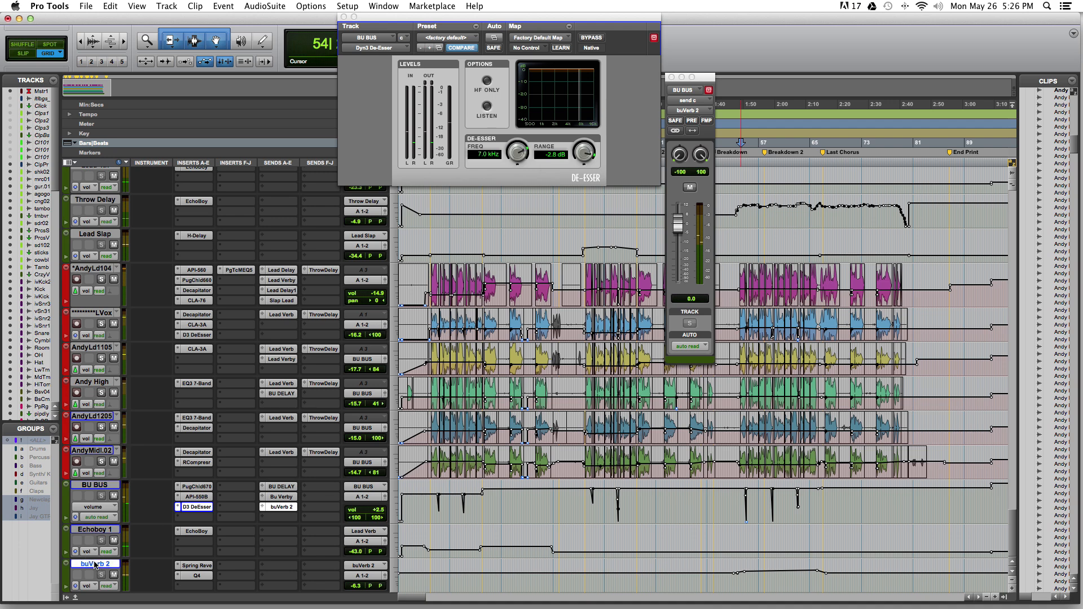
left_click(197, 568)
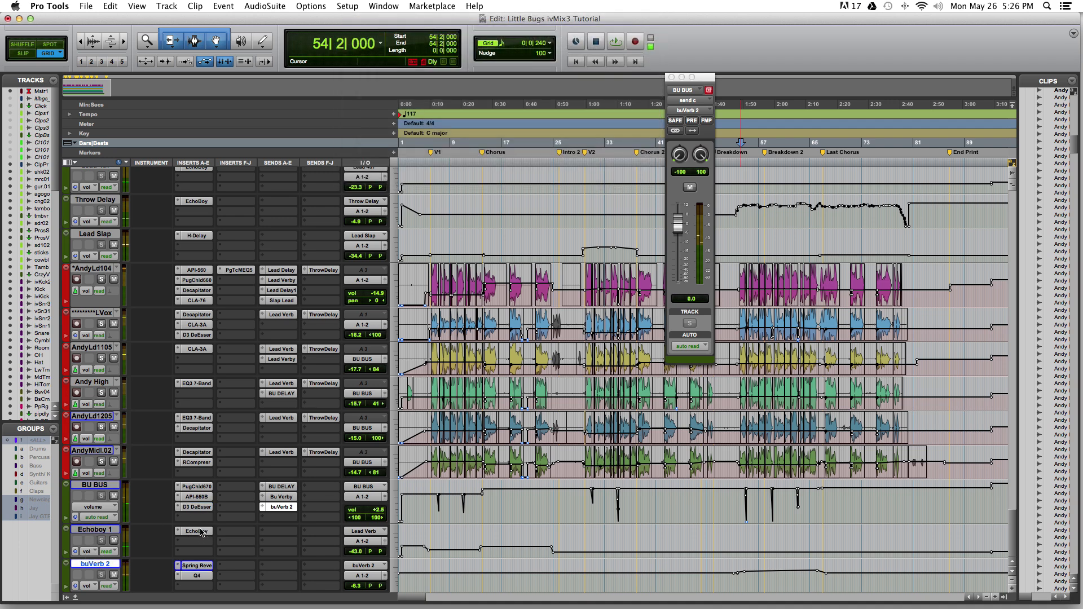
left_click(196, 531)
left_click(94, 530)
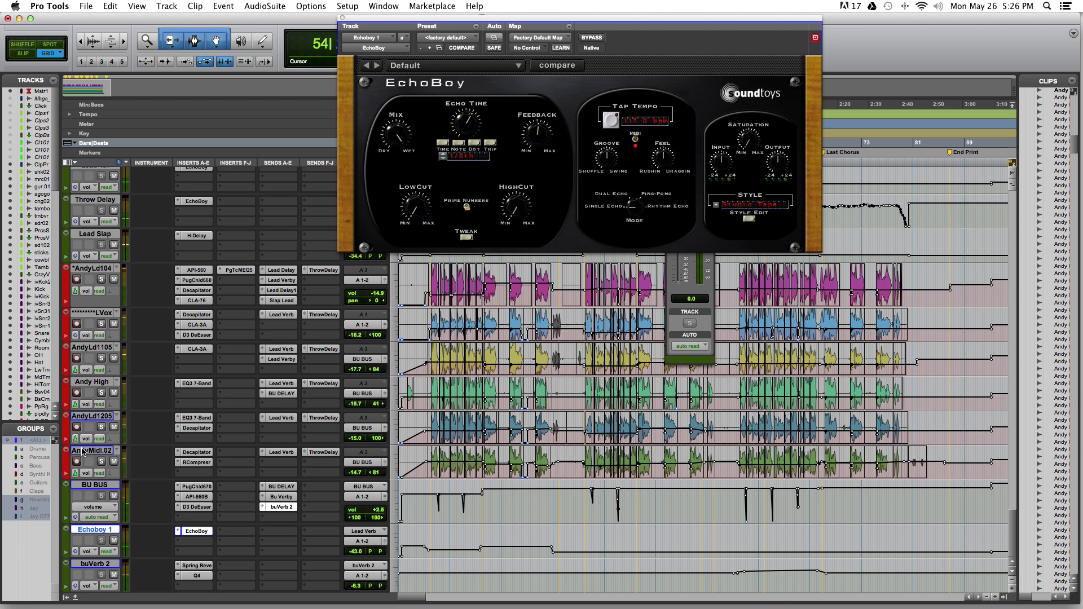
Select the three backing vocal tracks directly above BU BUS in turn, ending with the high vocal.
left_click(82, 451)
left_click(97, 418)
left_click(107, 383)
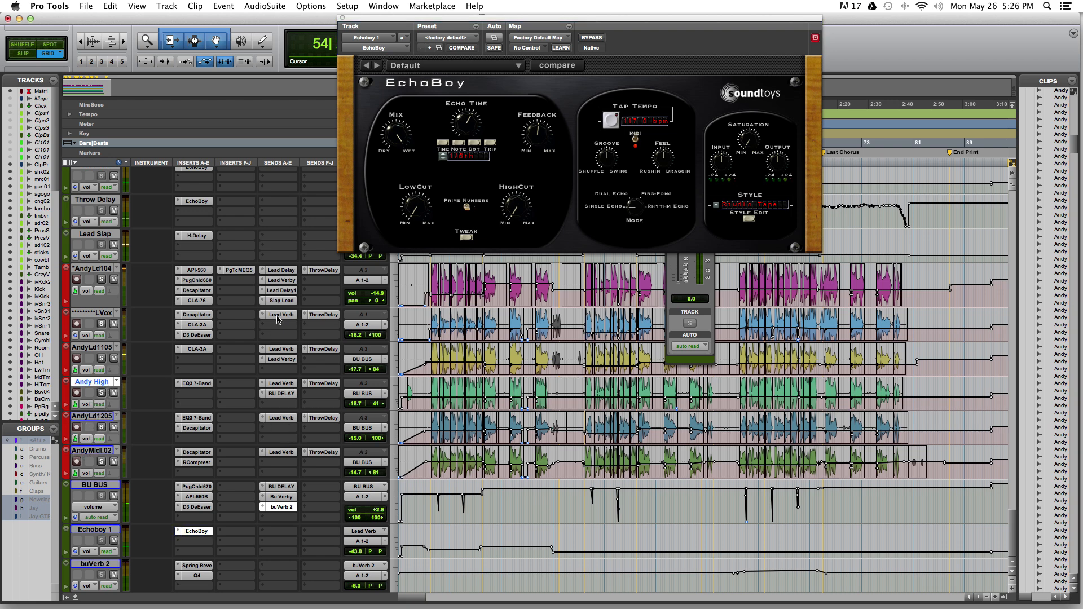
Return to the lead vocal track and close the EchoBoy plug-in and the buVerb 2 send windows.
scroll(277, 320, "up", 10)
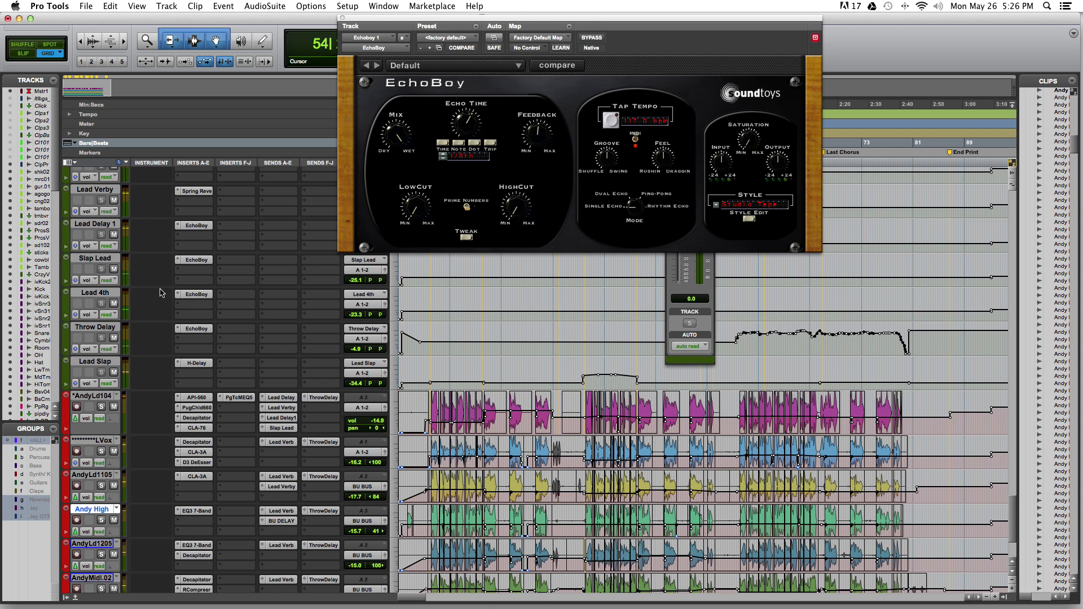
scroll(228, 330, "up", 6)
scroll(229, 331, "up", 10)
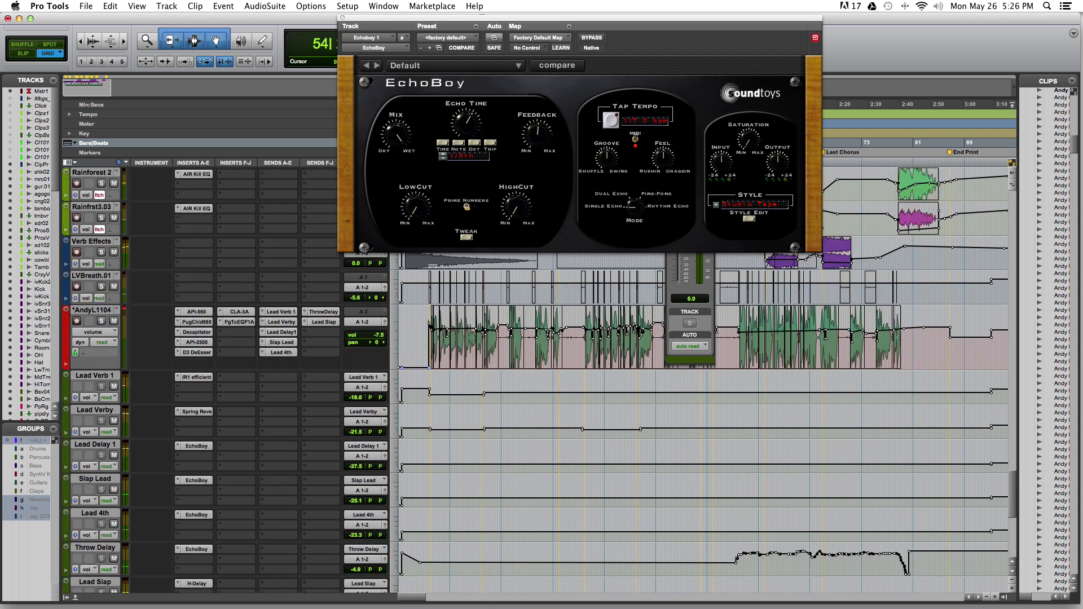
left_click(342, 18)
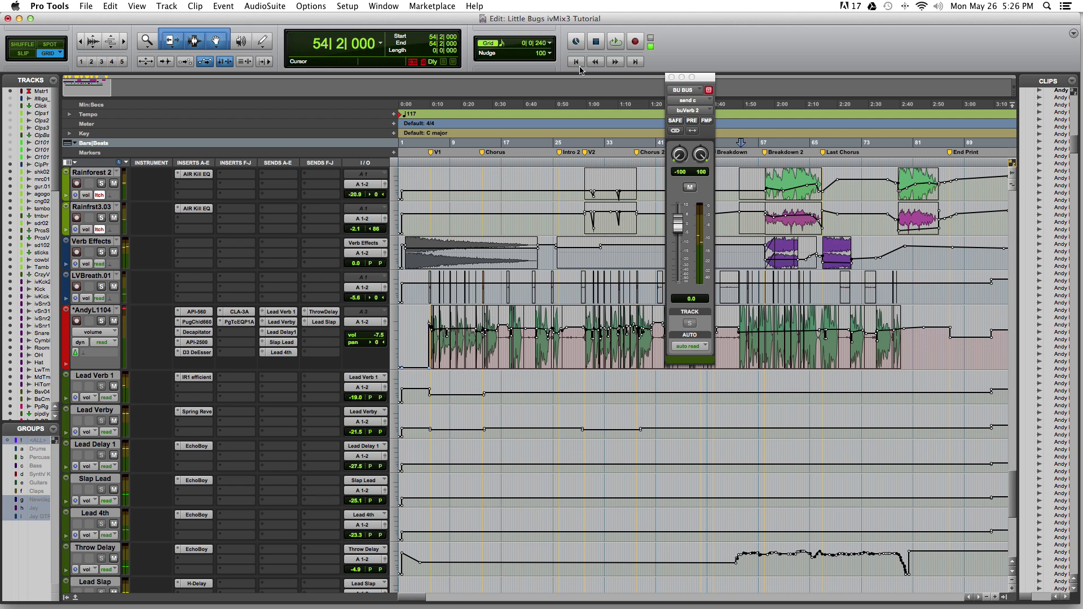
left_click(671, 78)
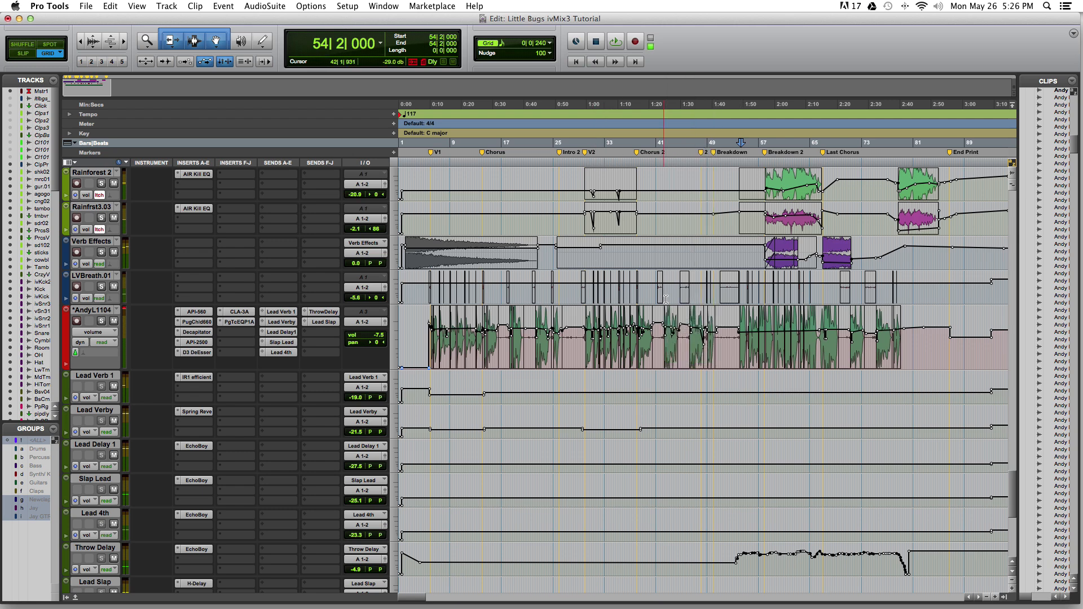
Play the mix from 53|3|480 in the Breakdown and review the rainforest, melodica, 12-string and acoustic guitar tracks above the lead vocal before stopping playback.
left_click(737, 357)
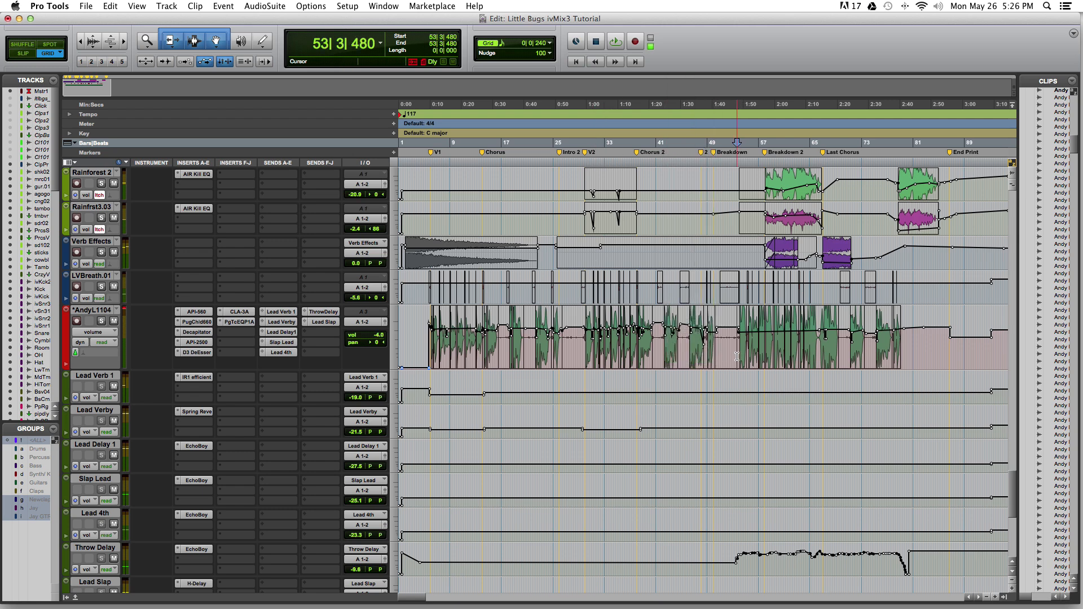
scroll(737, 357, "up", 2)
key("space")
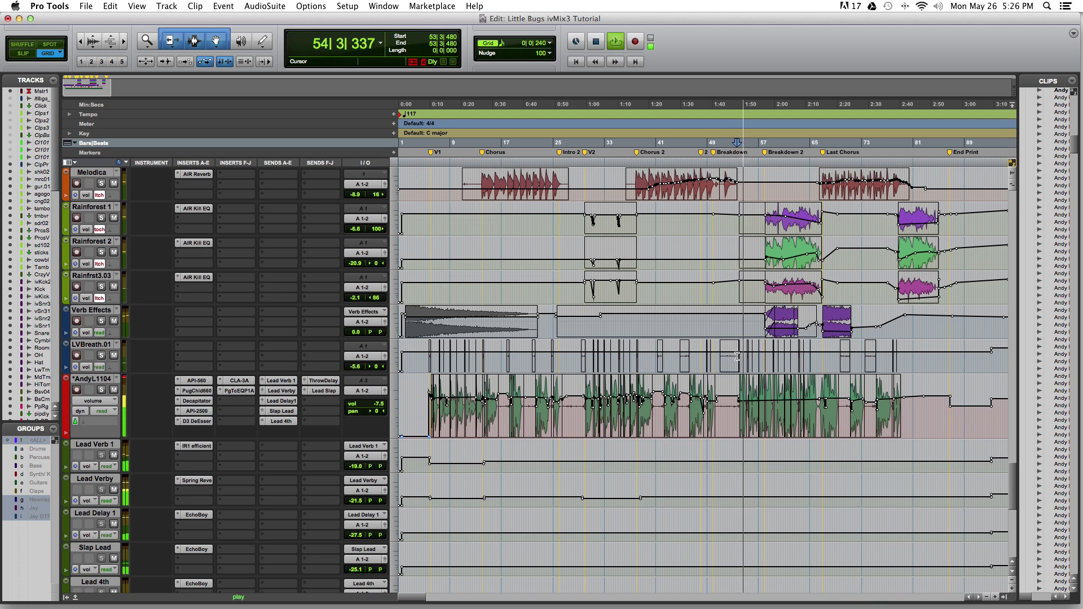
scroll(737, 356, "up", 3)
scroll(737, 357, "up", 3)
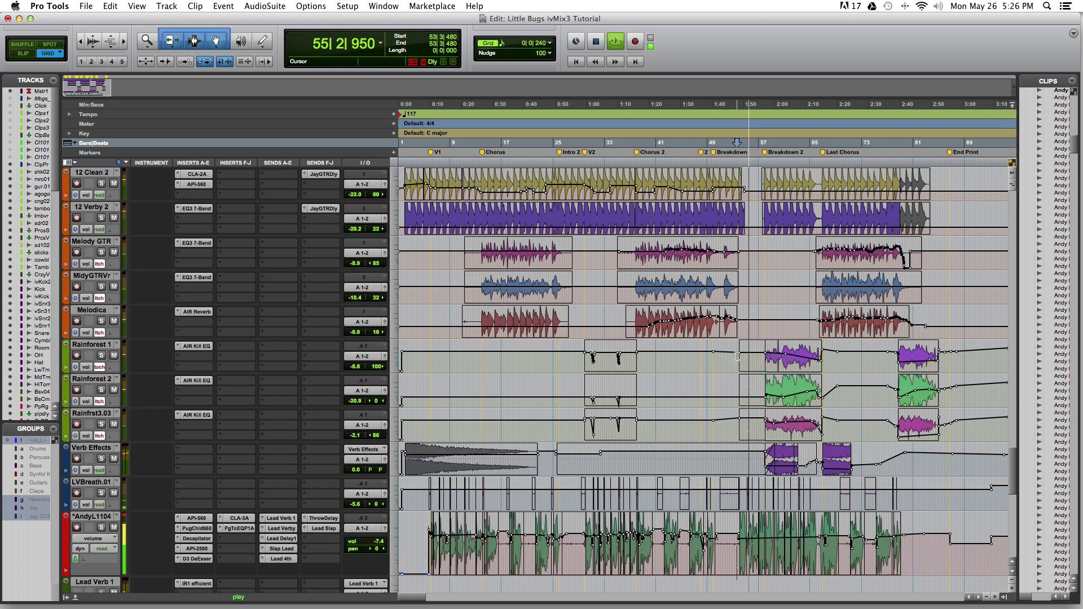
scroll(737, 357, "up", 2)
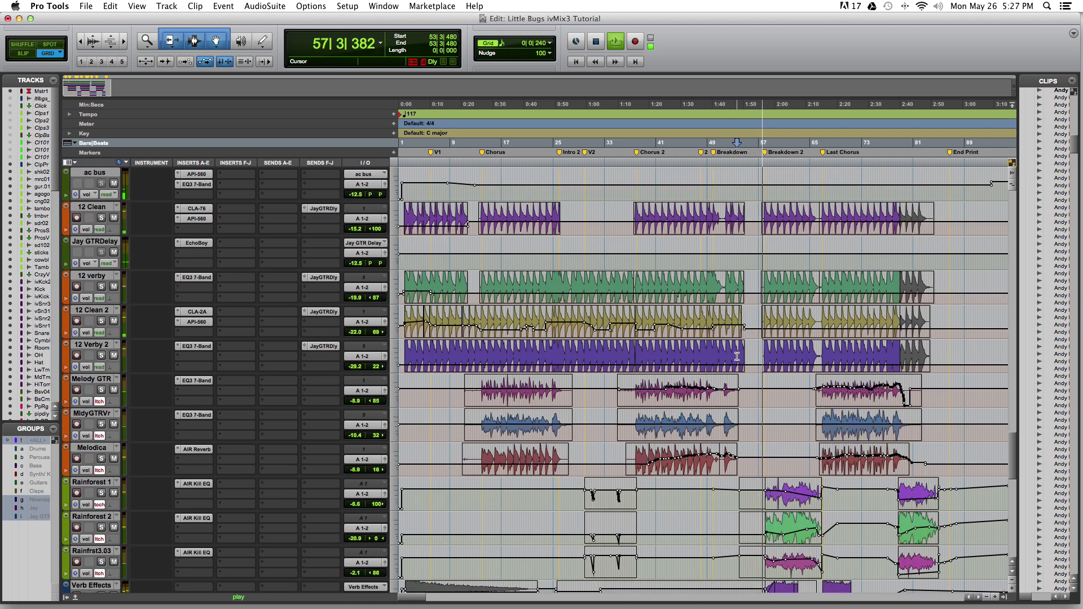
scroll(737, 356, "up", 1)
scroll(737, 357, "up", 1)
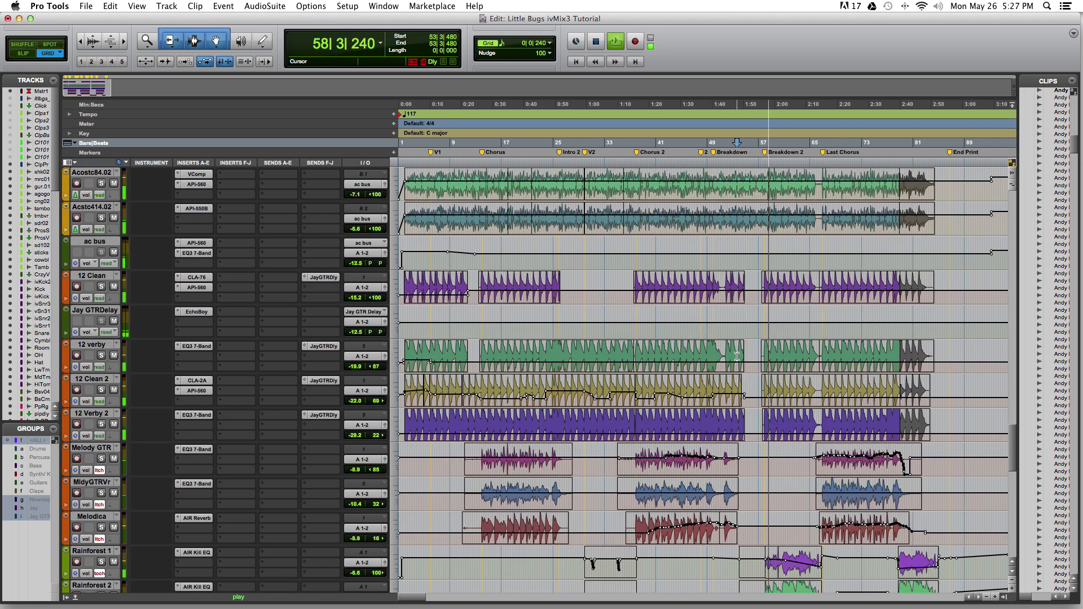
scroll(737, 357, "up", 1)
scroll(737, 356, "up", 4)
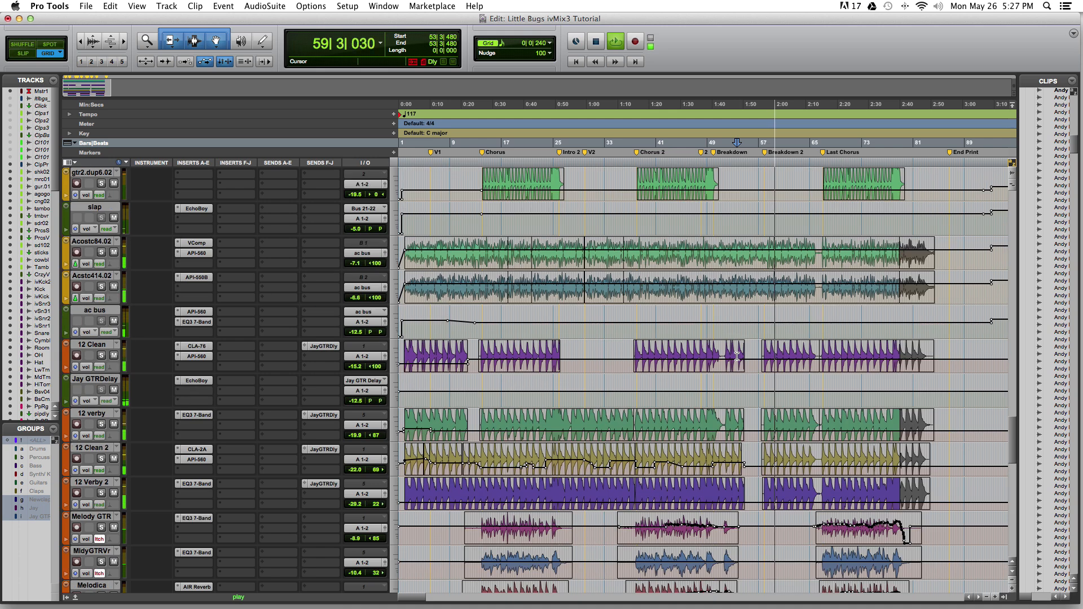
scroll(737, 357, "up", 1)
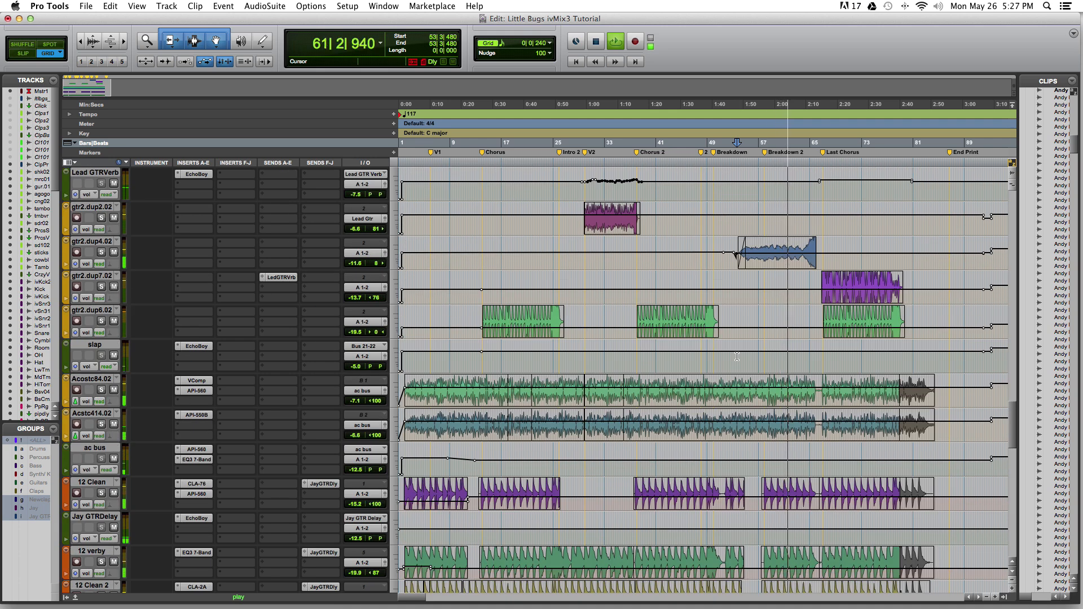
key("space")
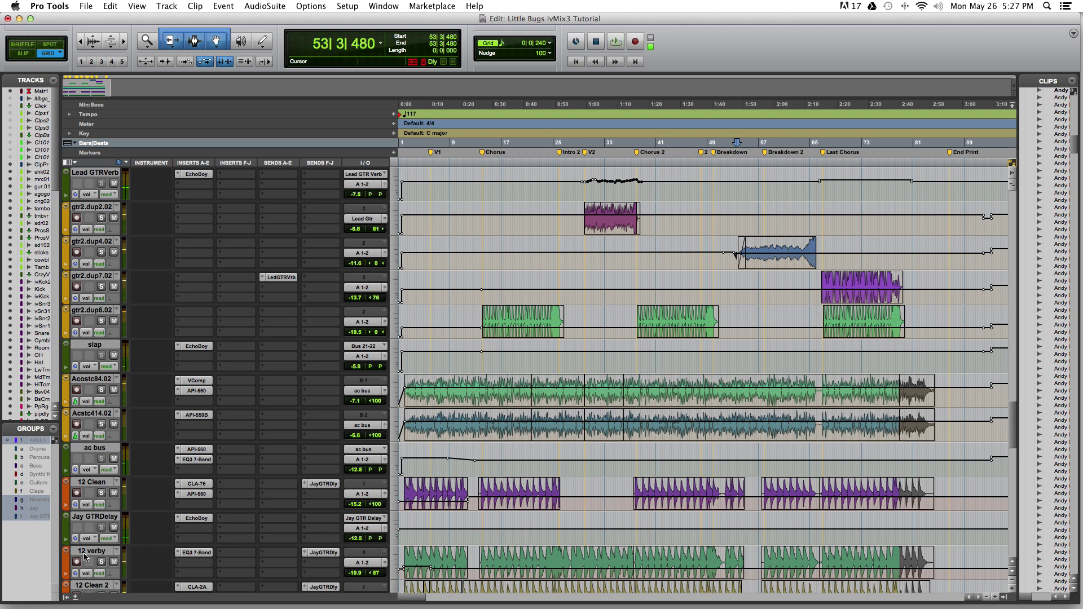
Survey the session's guitar, organ, bass and drum tracks, the lead and backing vocals, and the organ and guitar section again.
scroll(236, 395, "up", 8)
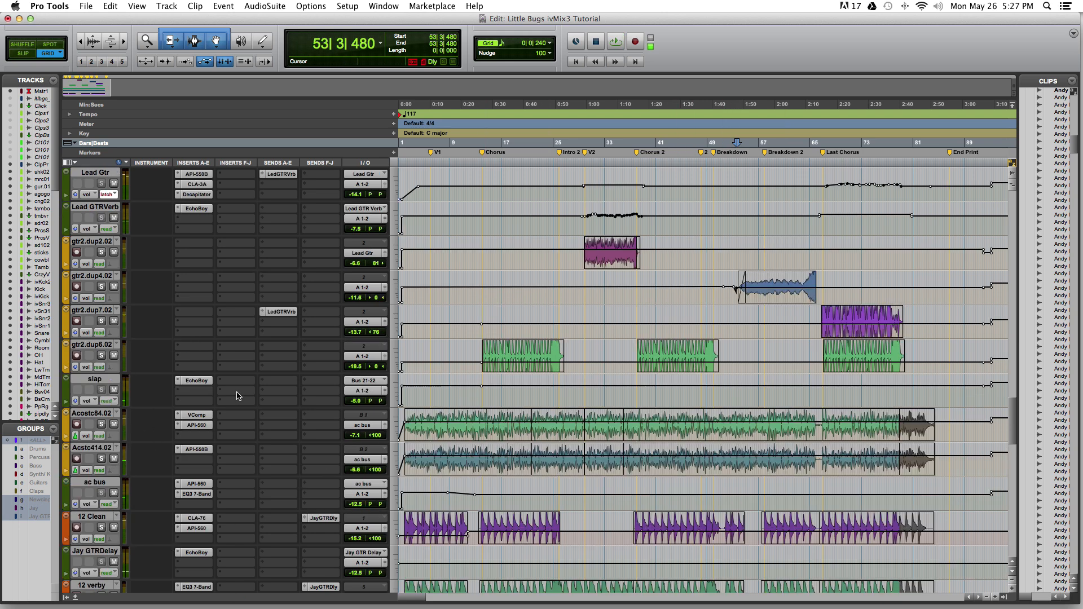
scroll(208, 311, "up", 3)
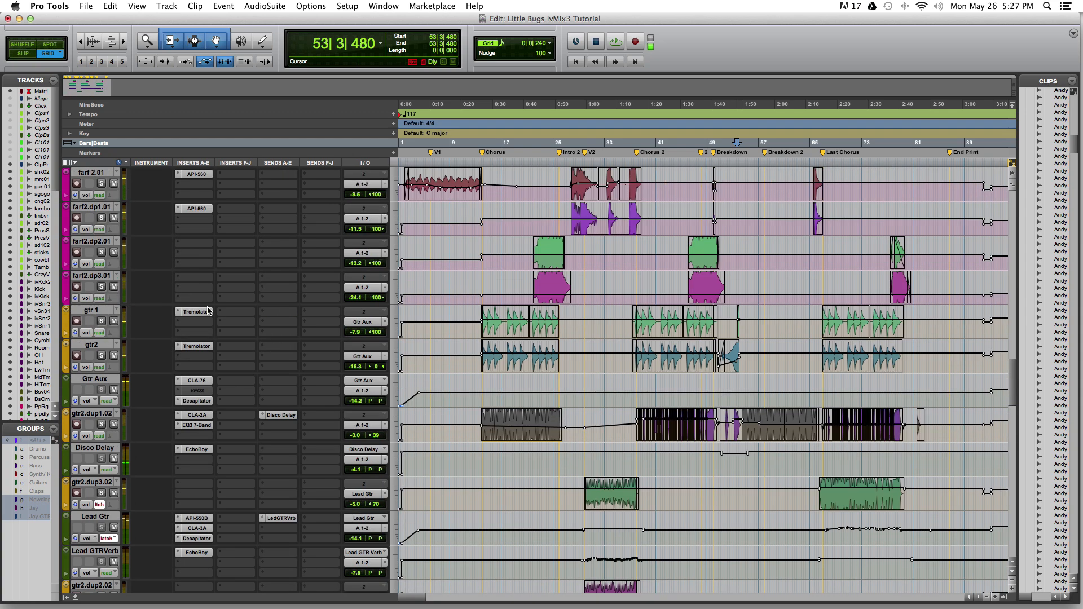
scroll(209, 266, "up", 15)
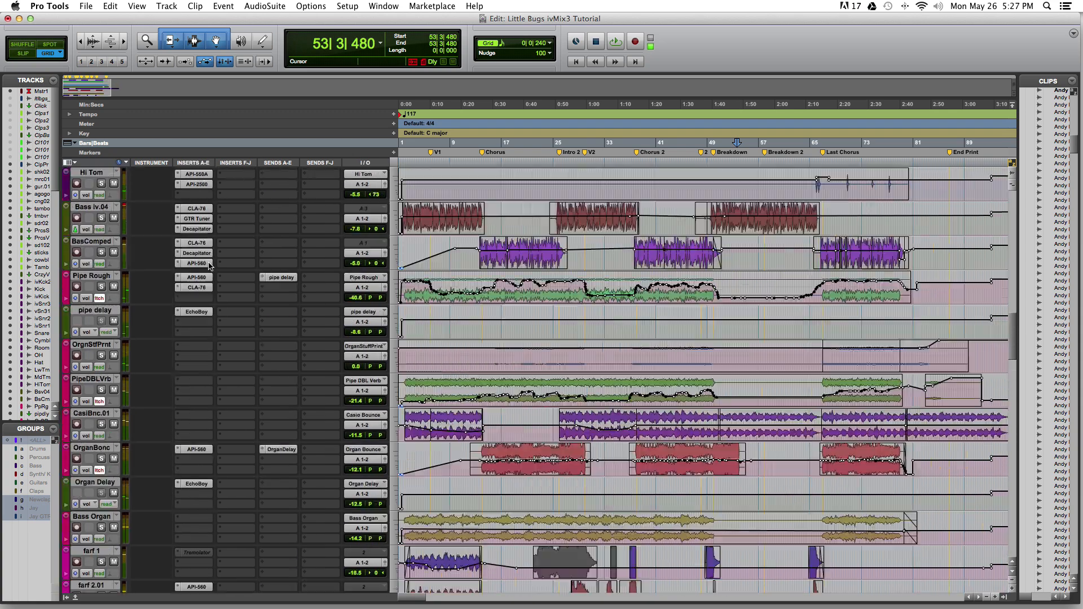
scroll(209, 266, "up", 14)
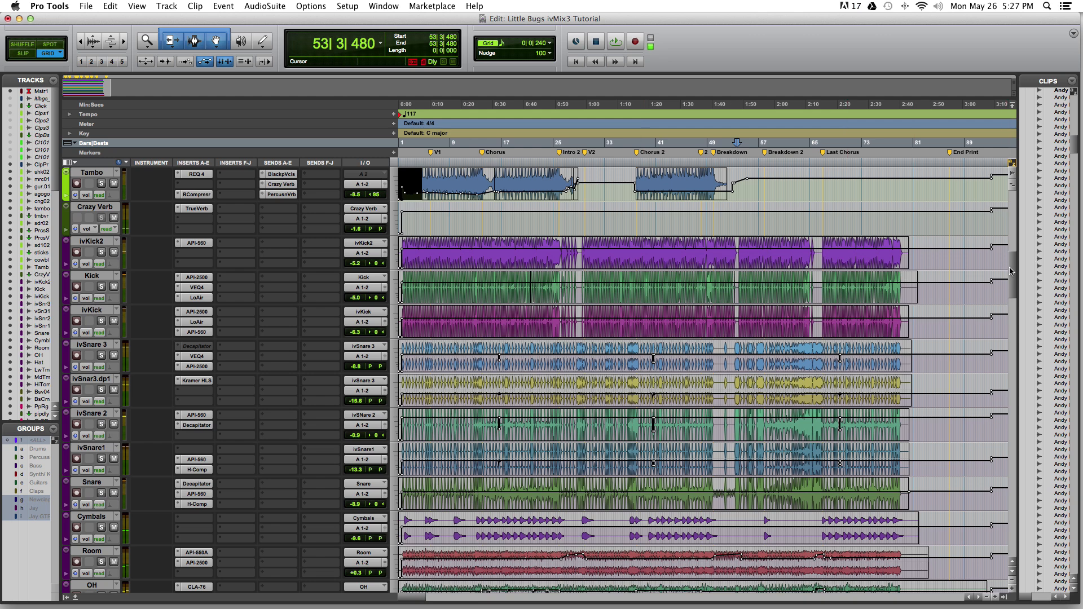
left_click_drag(1012, 271, 1011, 535)
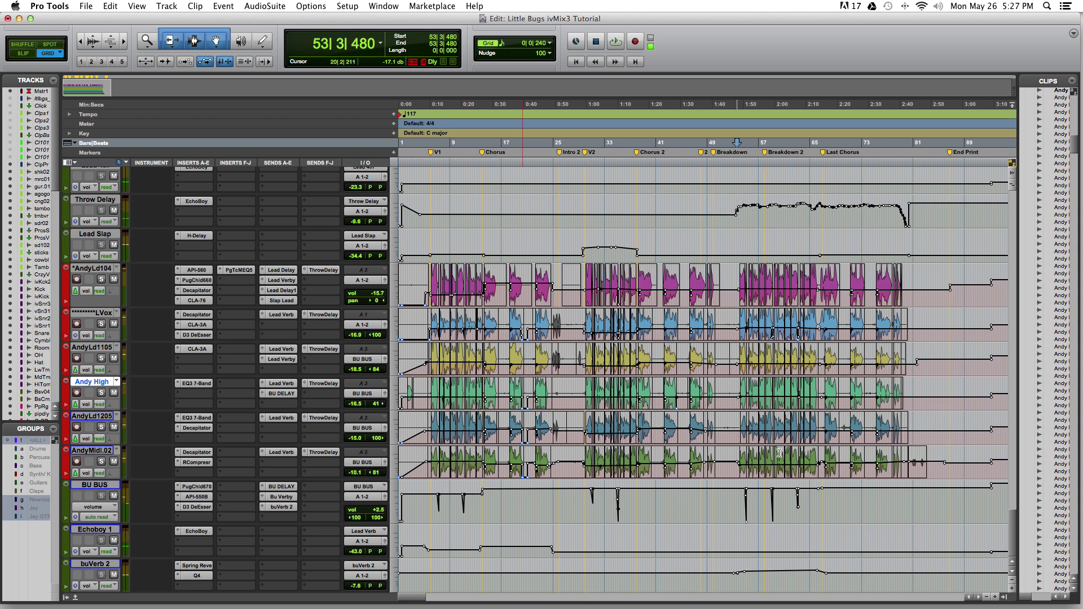
left_click_drag(1013, 535, 1010, 361)
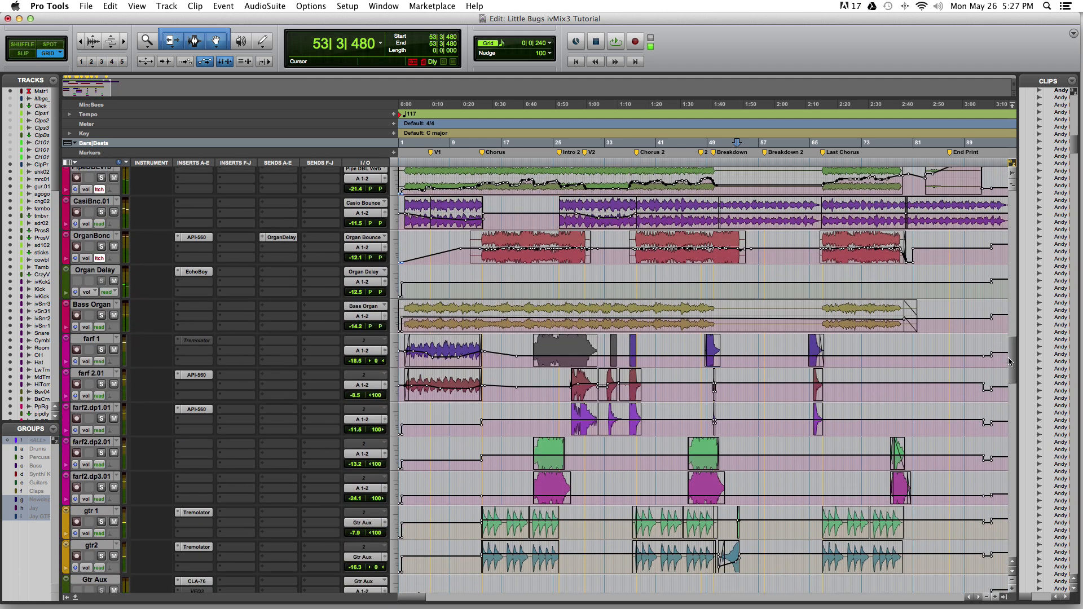